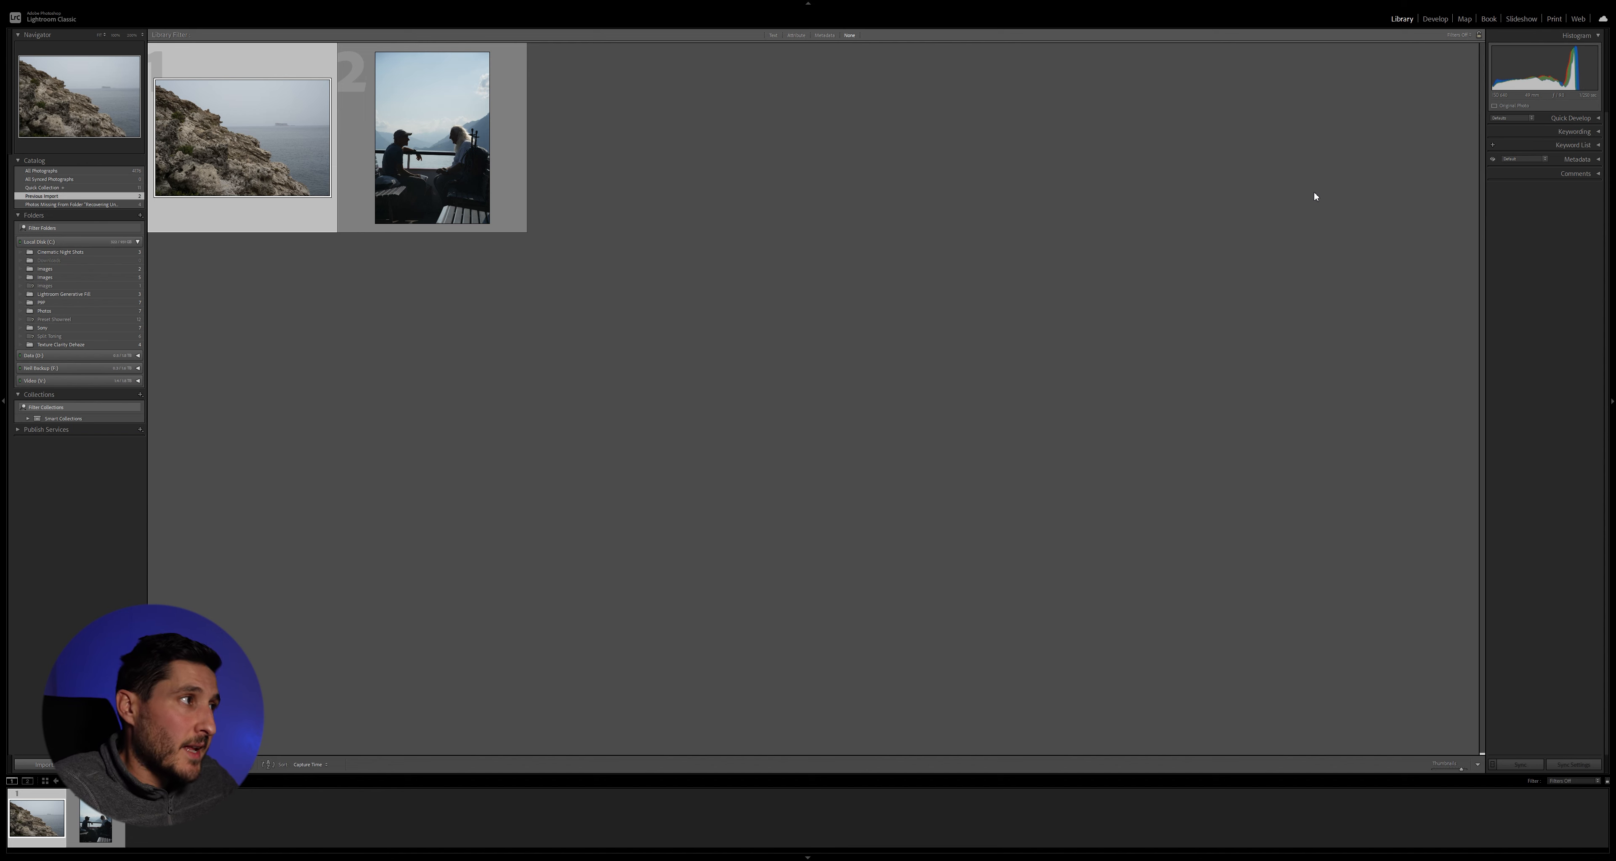
Open the rocky coastline photo for developing and convert it to black and white.
{"action": "double_click", "coordinate": [293, 138]}
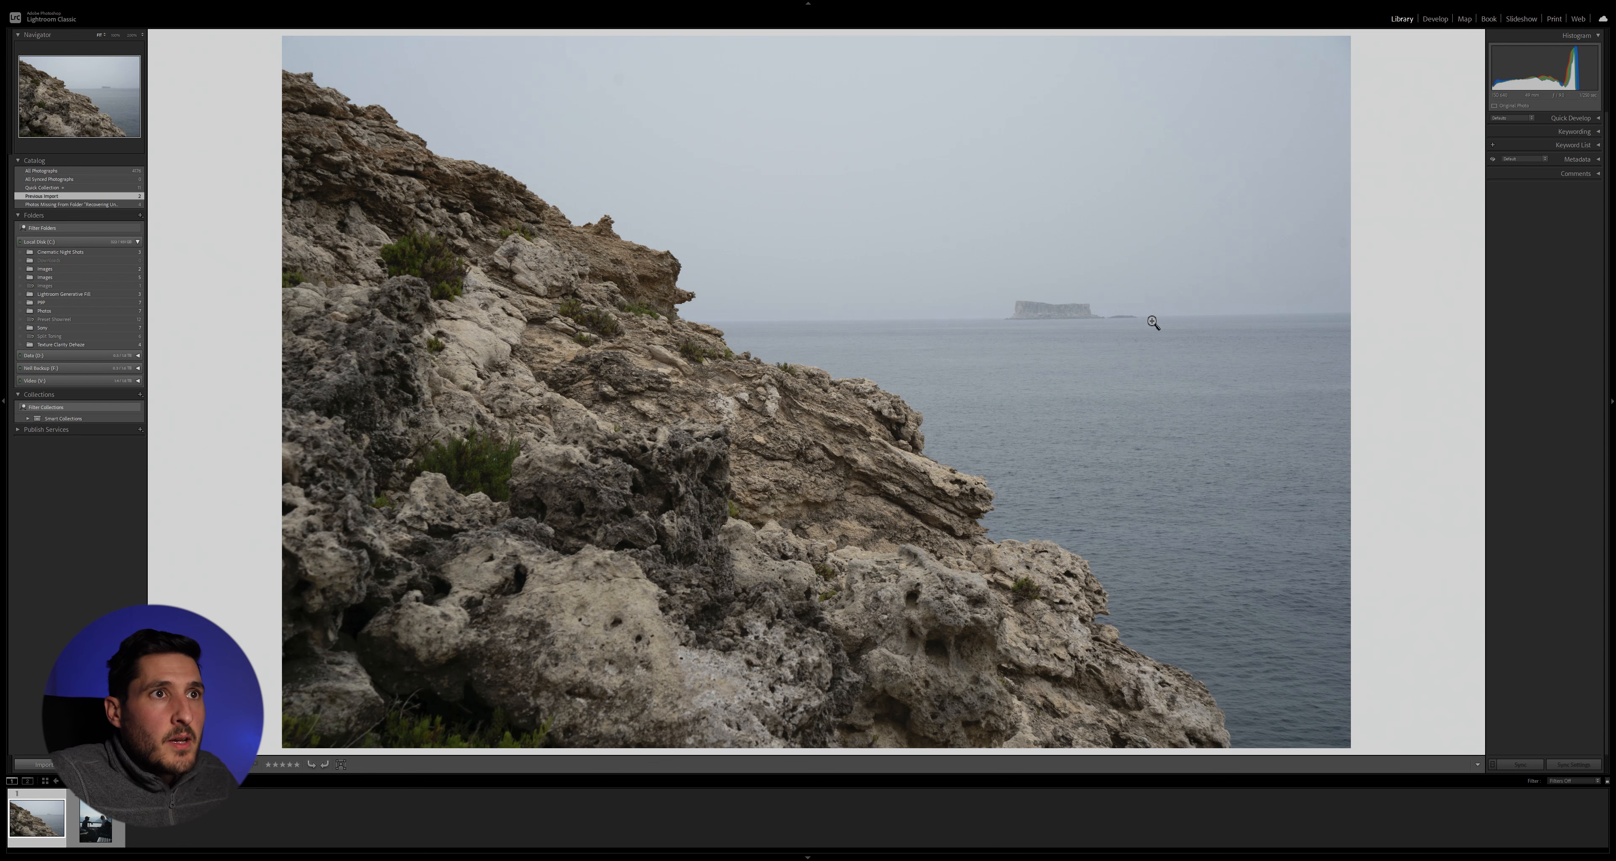
{"action": "left_click", "coordinate": [1435, 18]}
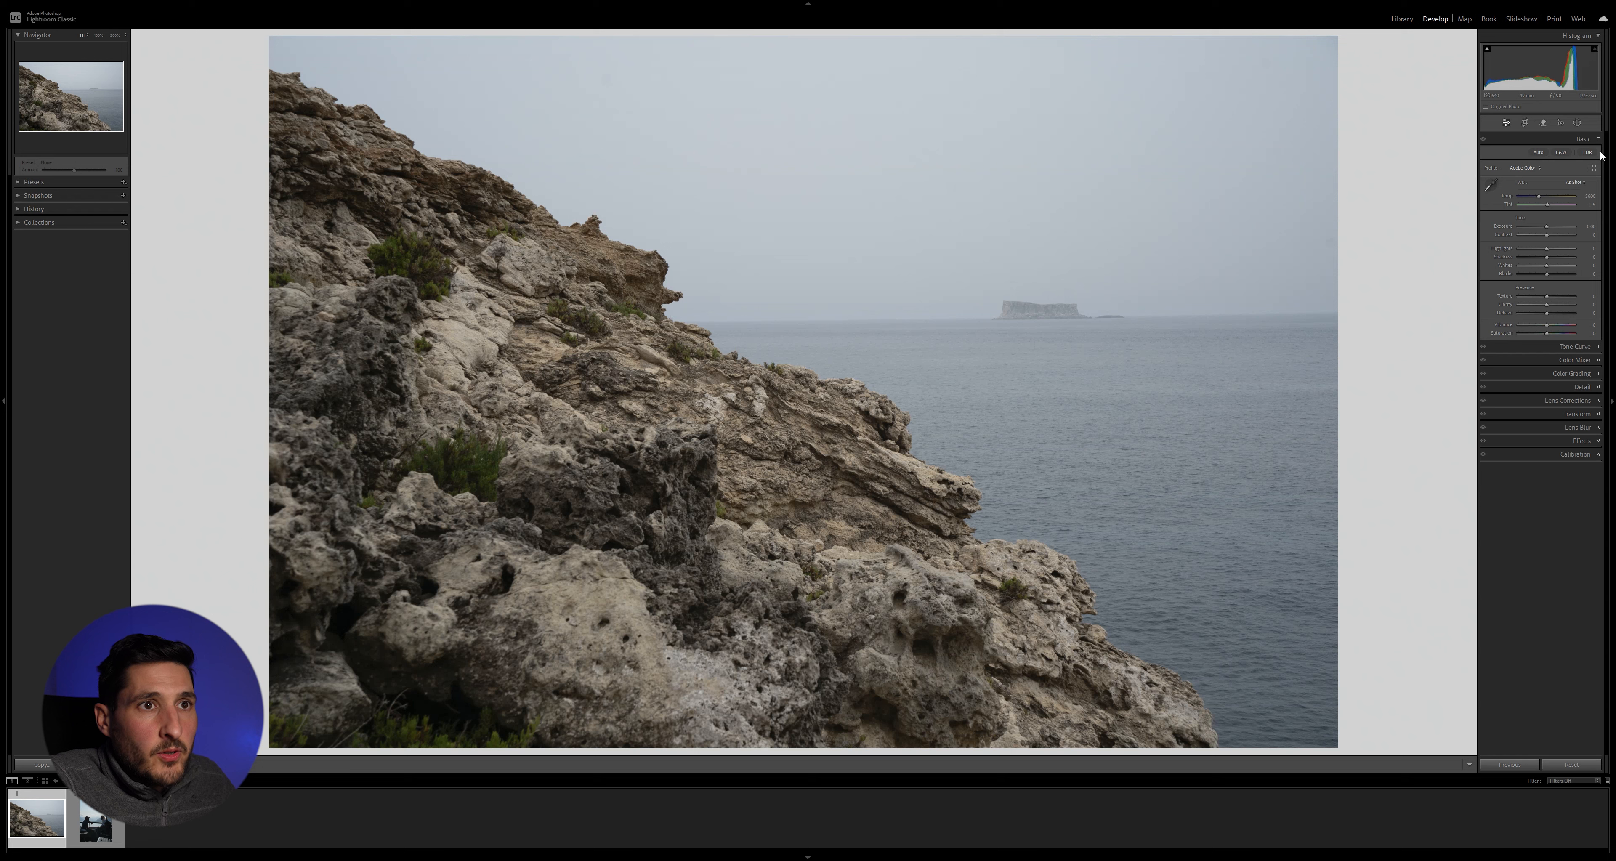
{"action": "left_click", "coordinate": [1563, 155]}
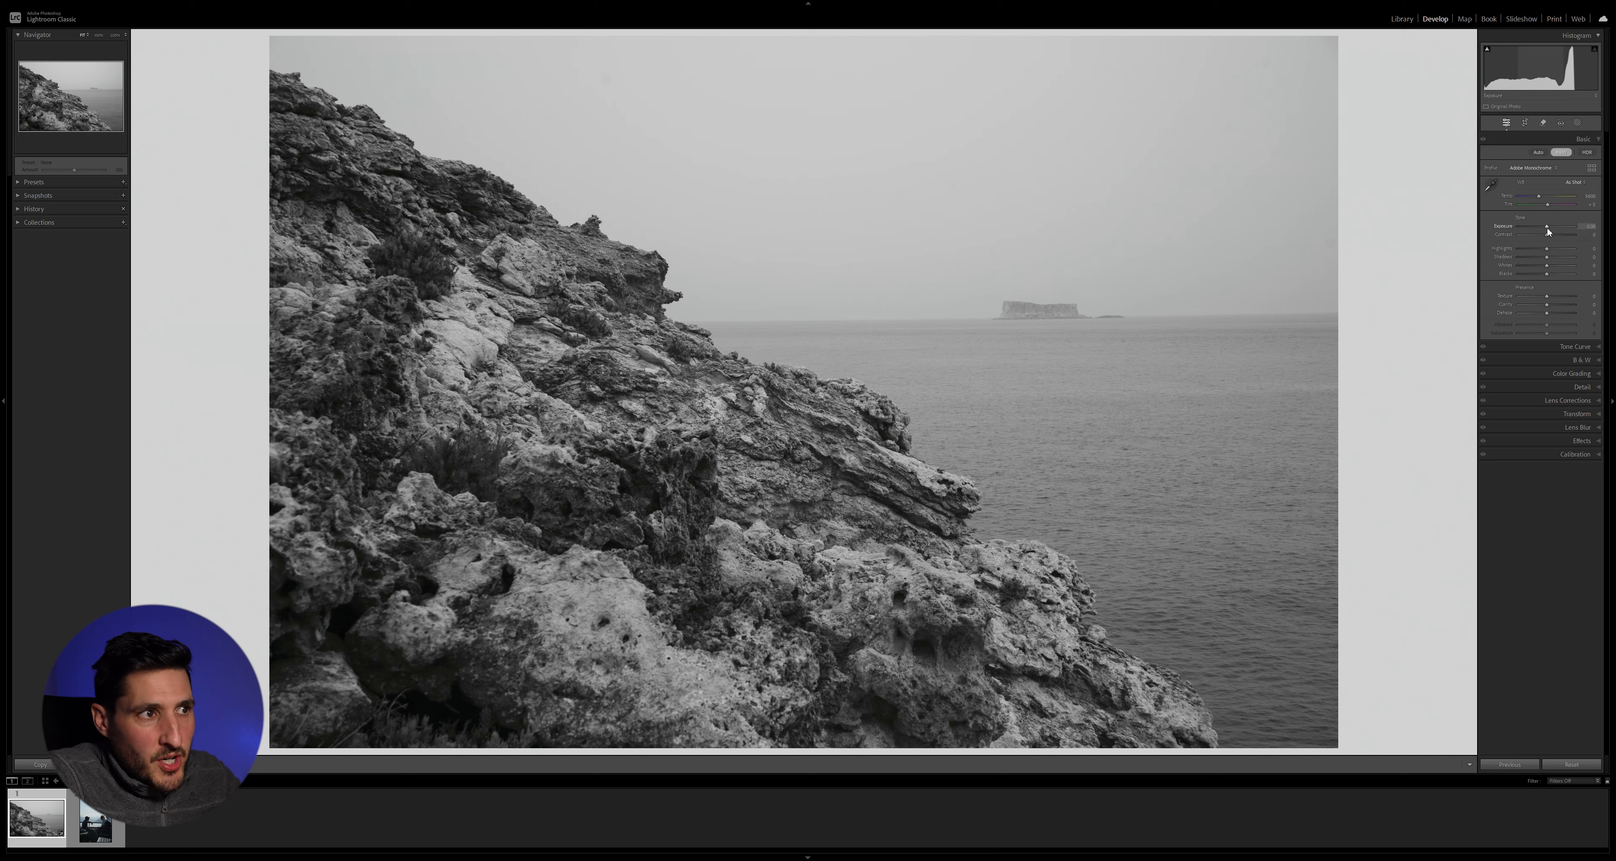
Lower the photo's overall exposure slightly, deepen the blacks and turn on the shadow clipping warning.
{"action": "left_click_drag", "start_coordinate": [1547, 232], "coordinate": [1544, 232]}
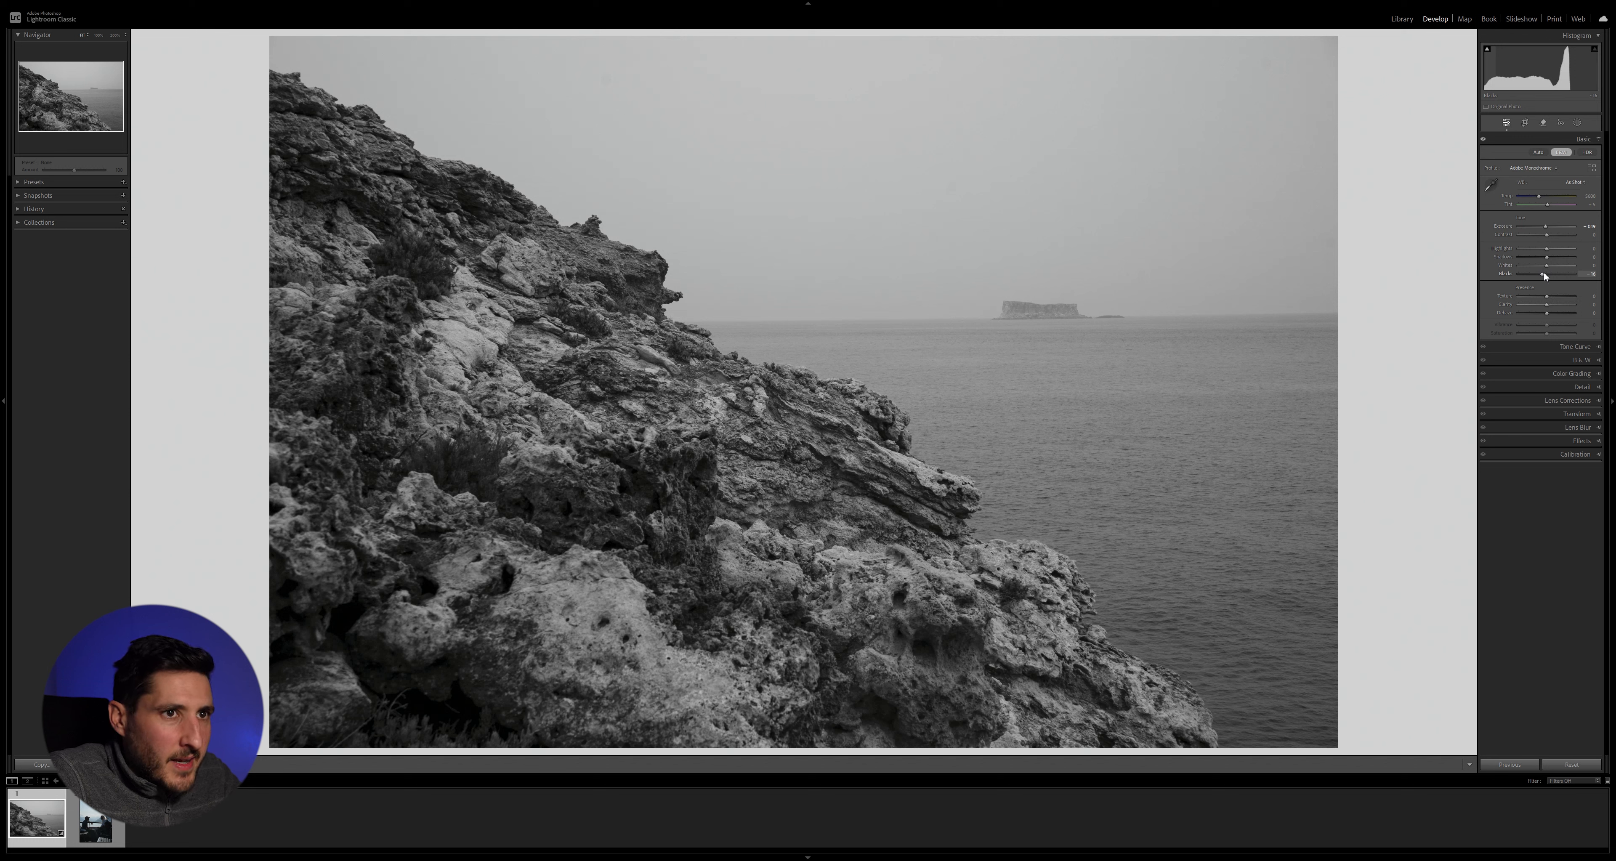
{"action": "left_click_drag", "start_coordinate": [1543, 274], "coordinate": [1535, 276]}
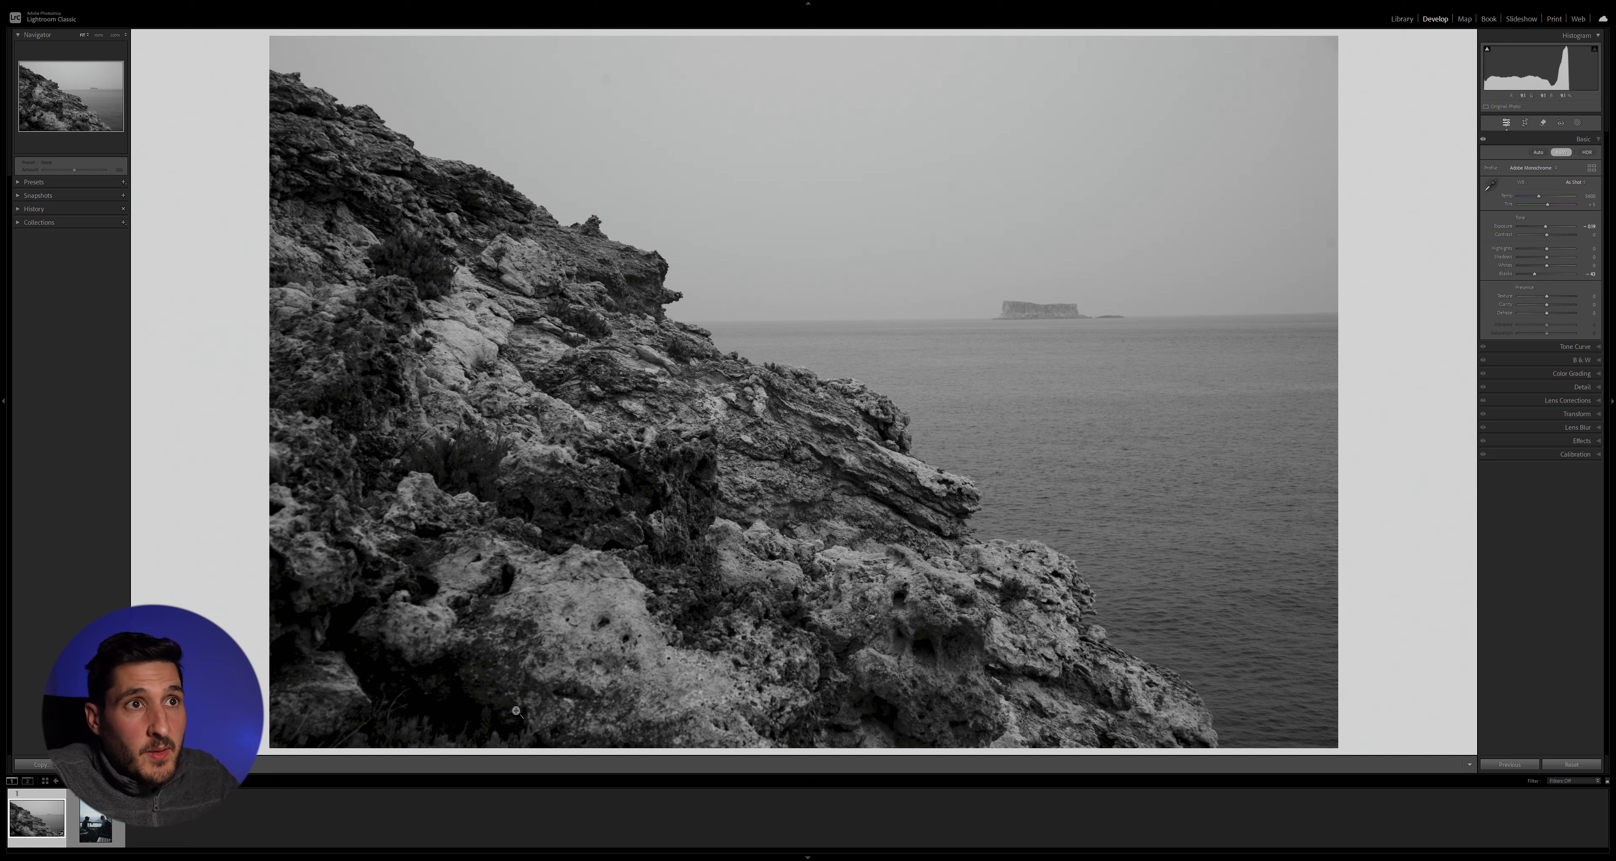
{"action": "left_click", "coordinate": [1487, 49]}
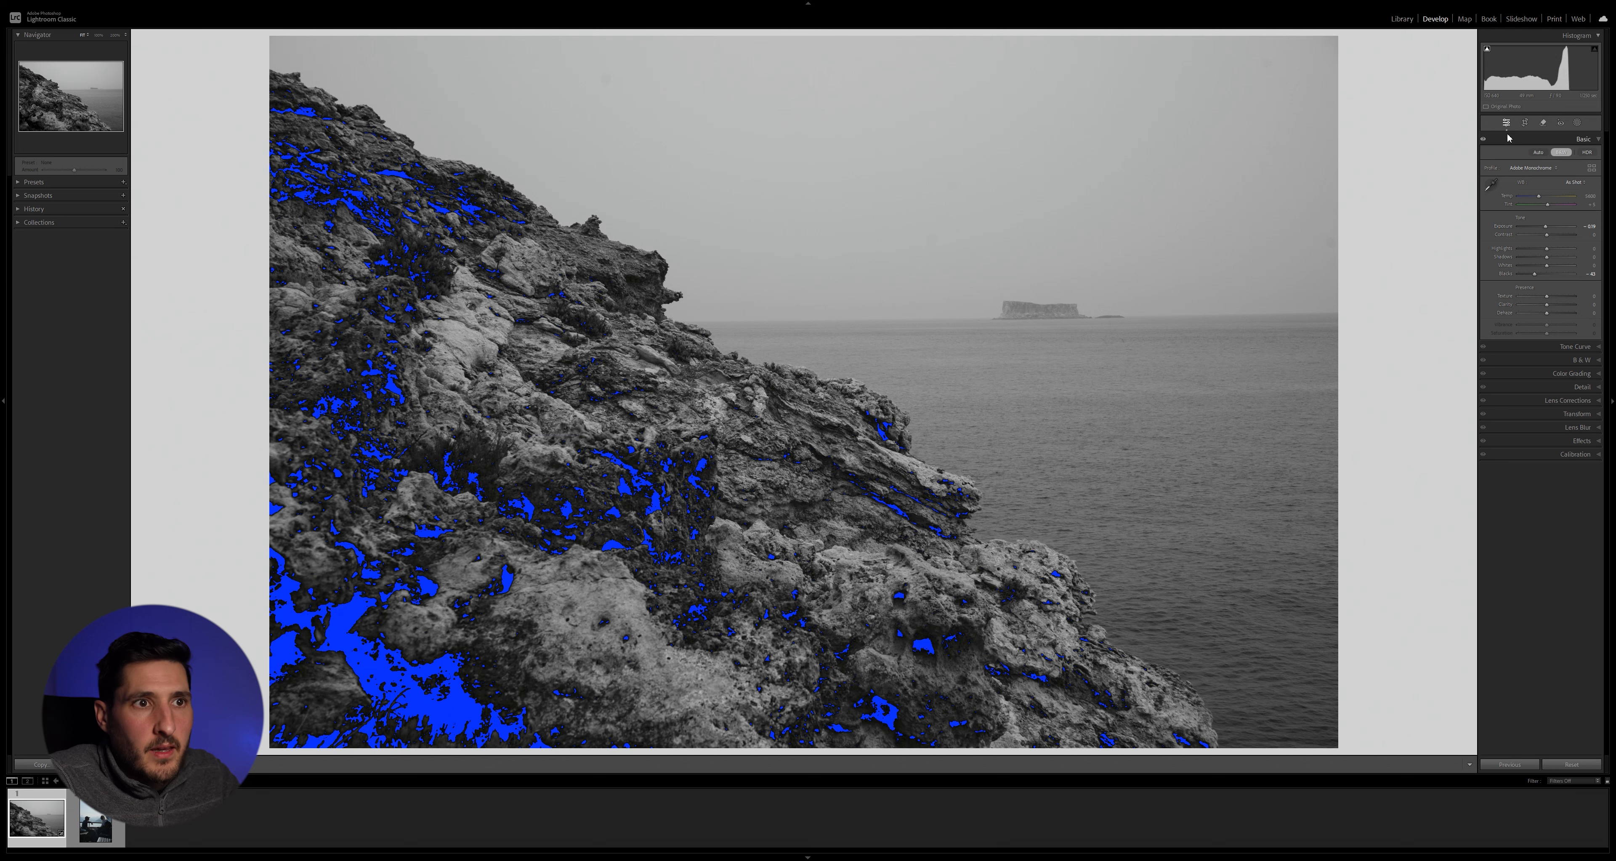
Bring the blacks back up to just above neutral and lower the shadows moderately to limit clipping in the rocks.
{"action": "left_click_drag", "start_coordinate": [1534, 274], "coordinate": [1547, 280]}
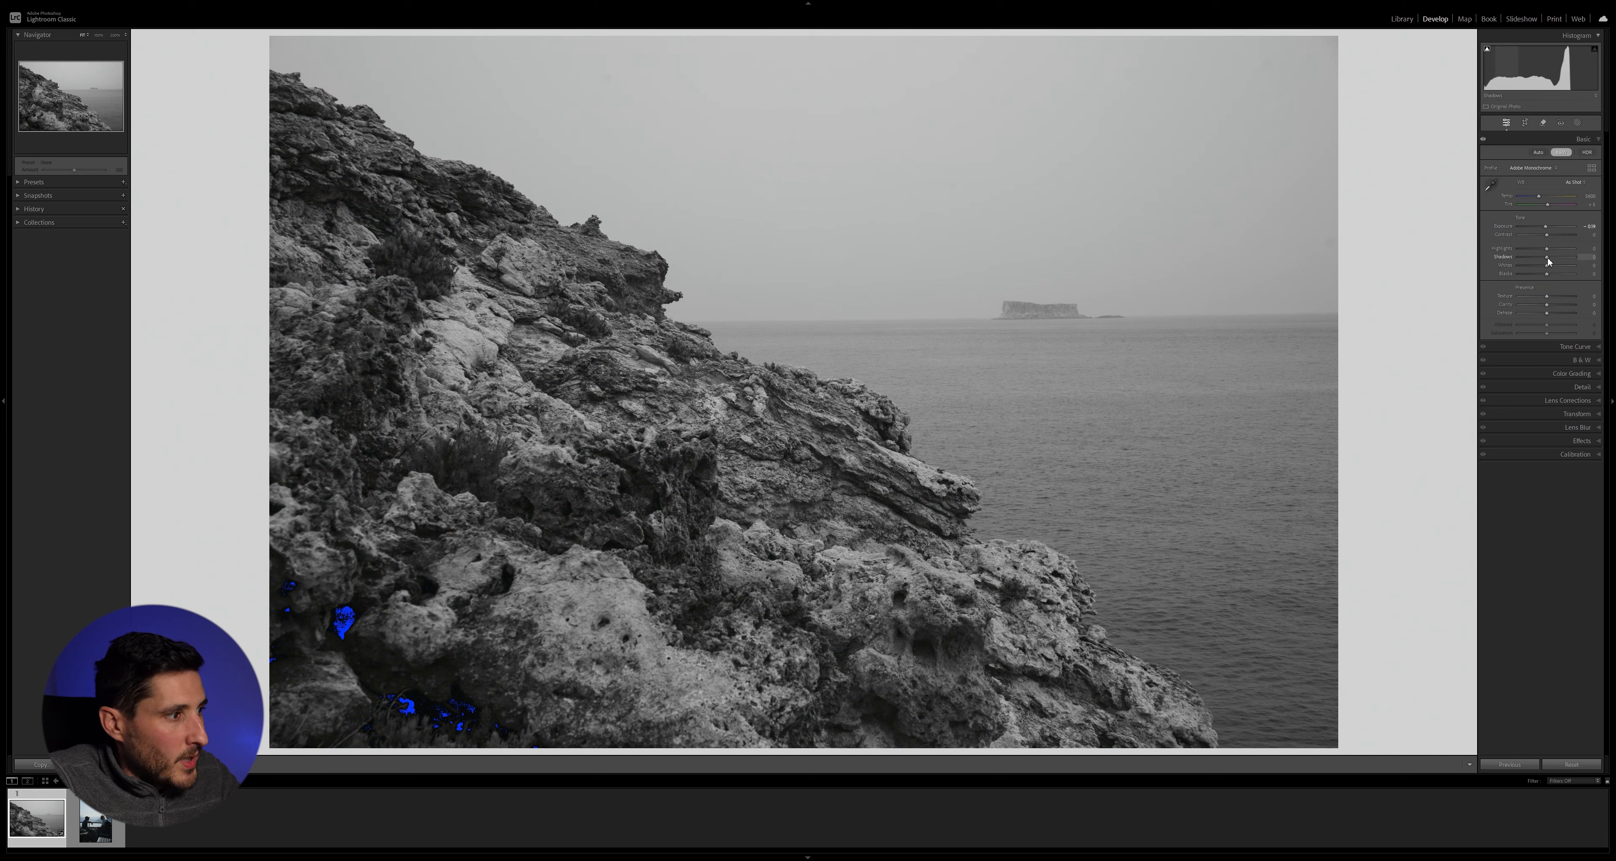
{"action": "left_click_drag", "start_coordinate": [1548, 262], "coordinate": [1542, 264]}
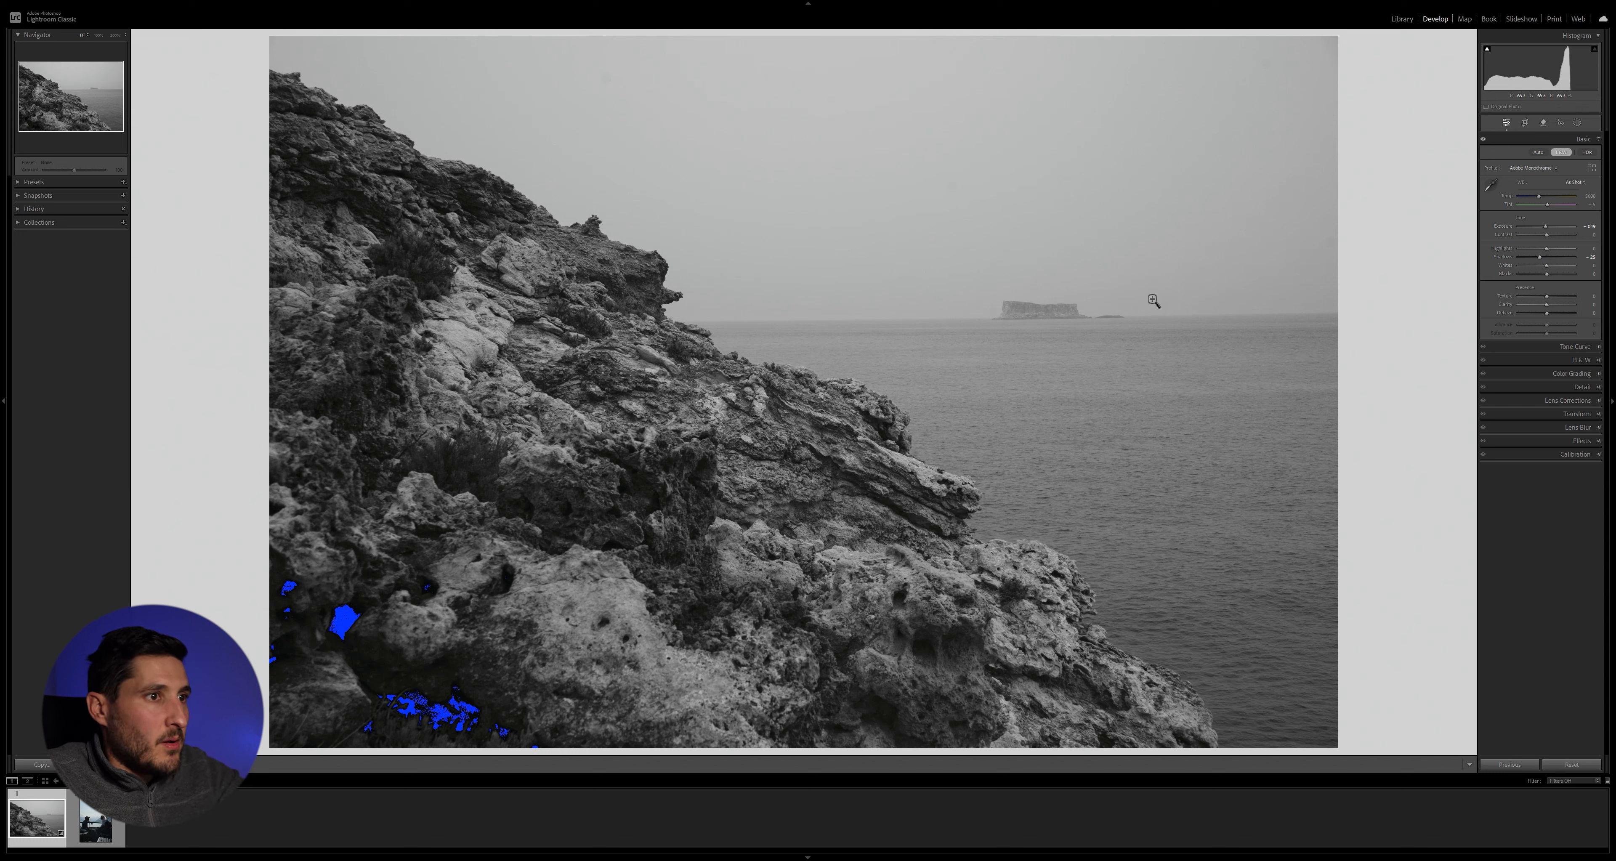
{"action": "left_click_drag", "start_coordinate": [1546, 274], "coordinate": [1548, 275]}
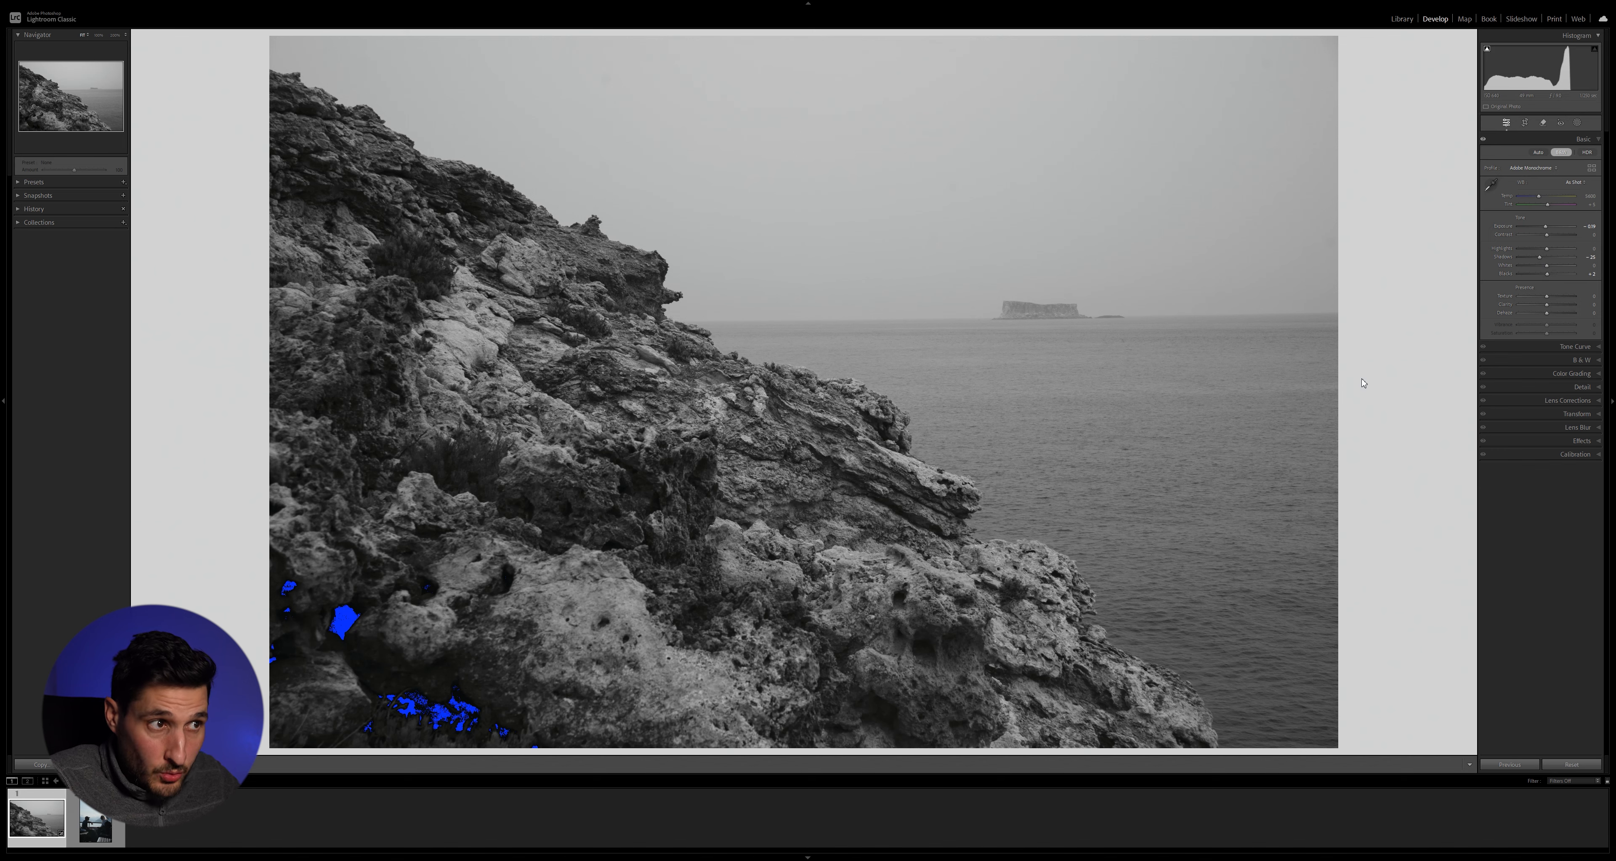
Crop the photo tighter from the upper-left corner and reposition it so the horizon sits on the upper-third line.
{"action": "left_click", "coordinate": [1525, 123]}
{"action": "left_click_drag", "start_coordinate": [278, 44], "coordinate": [339, 82]}
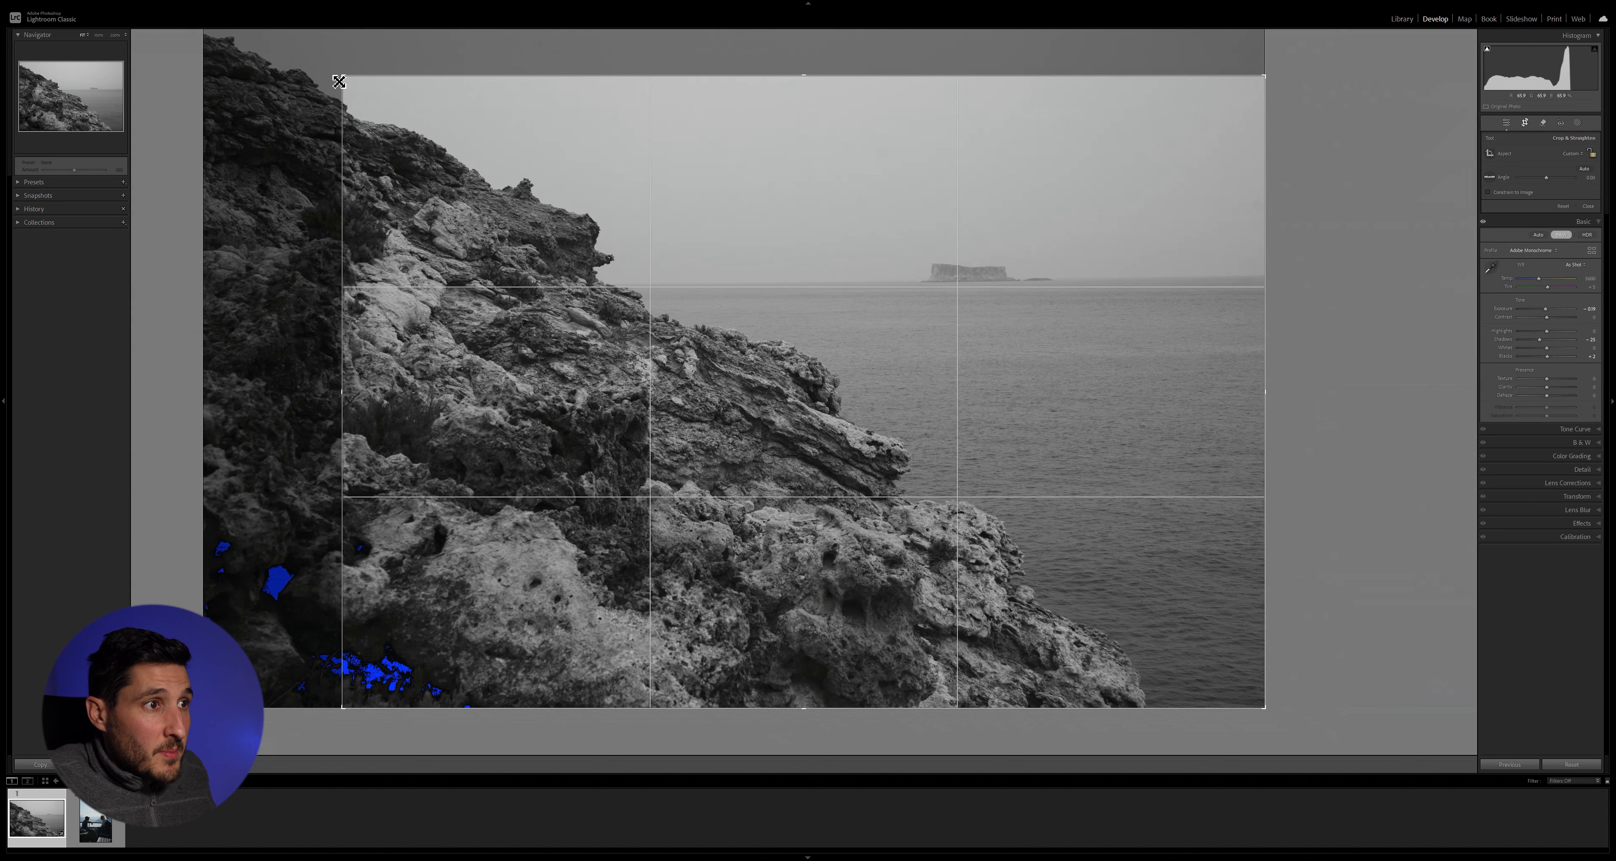
{"action": "left_click_drag", "start_coordinate": [608, 282], "coordinate": [591, 291]}
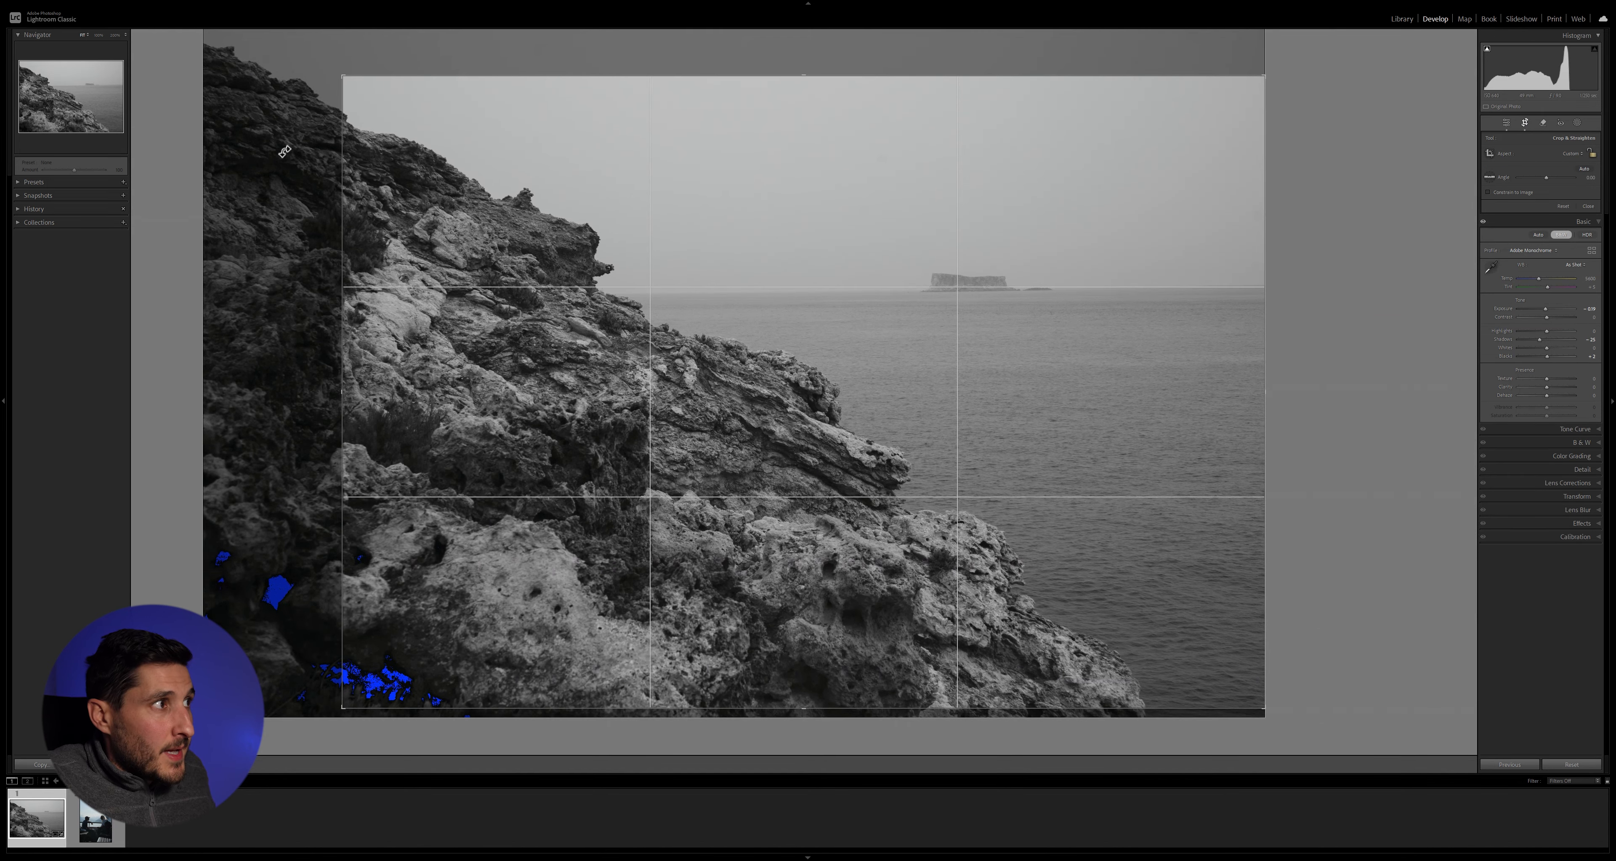
{"action": "left_click_drag", "start_coordinate": [343, 78], "coordinate": [366, 97]}
{"action": "left_click_drag", "start_coordinate": [553, 207], "coordinate": [564, 223]}
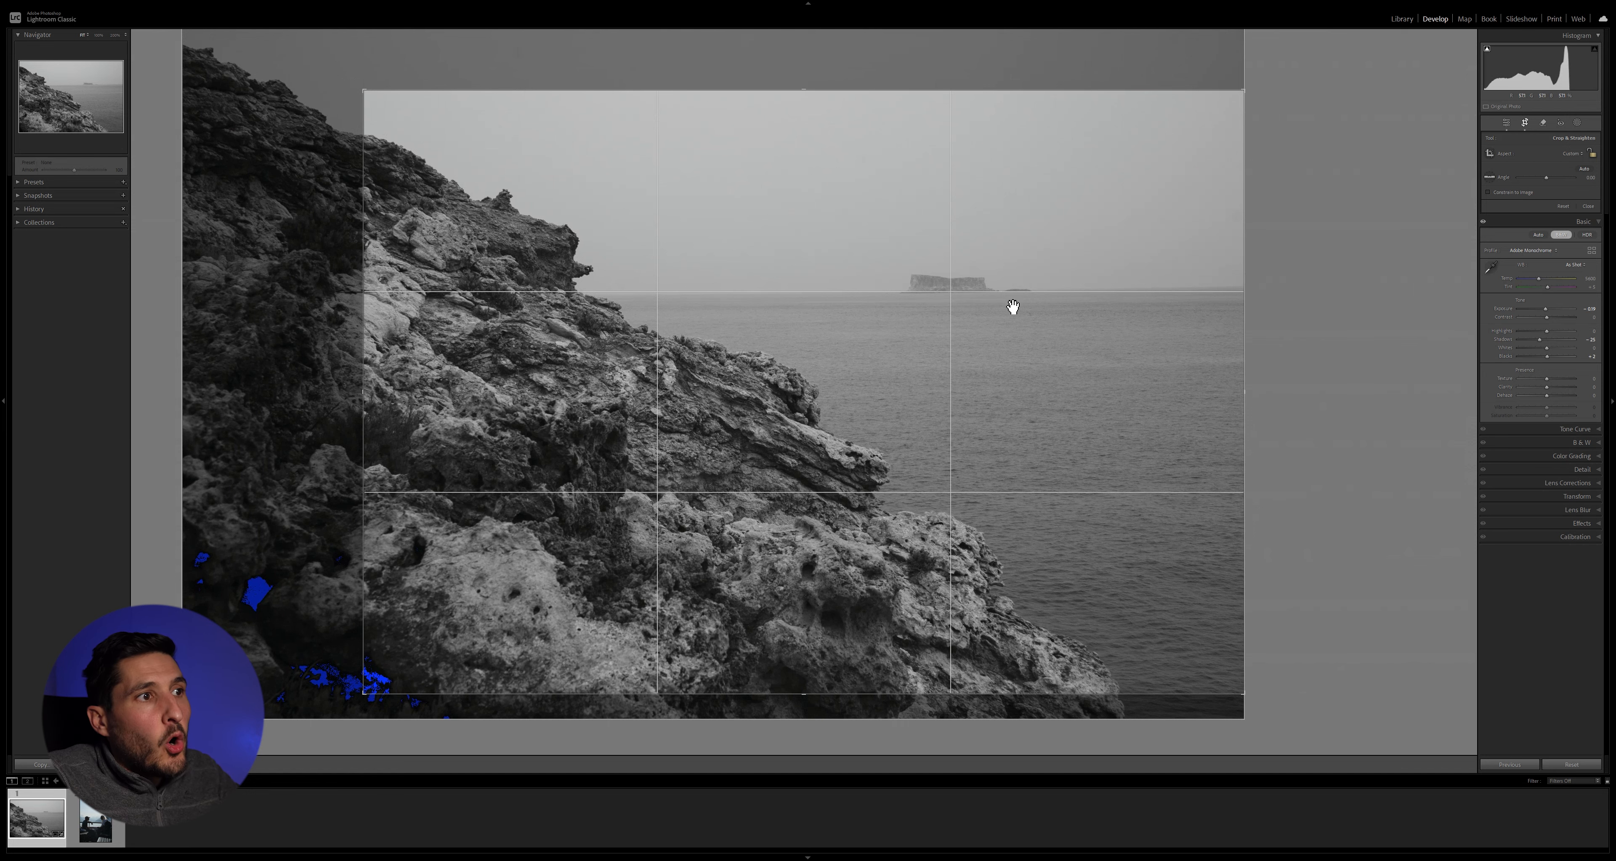
{"action": "left_click_drag", "start_coordinate": [983, 299], "coordinate": [986, 300]}
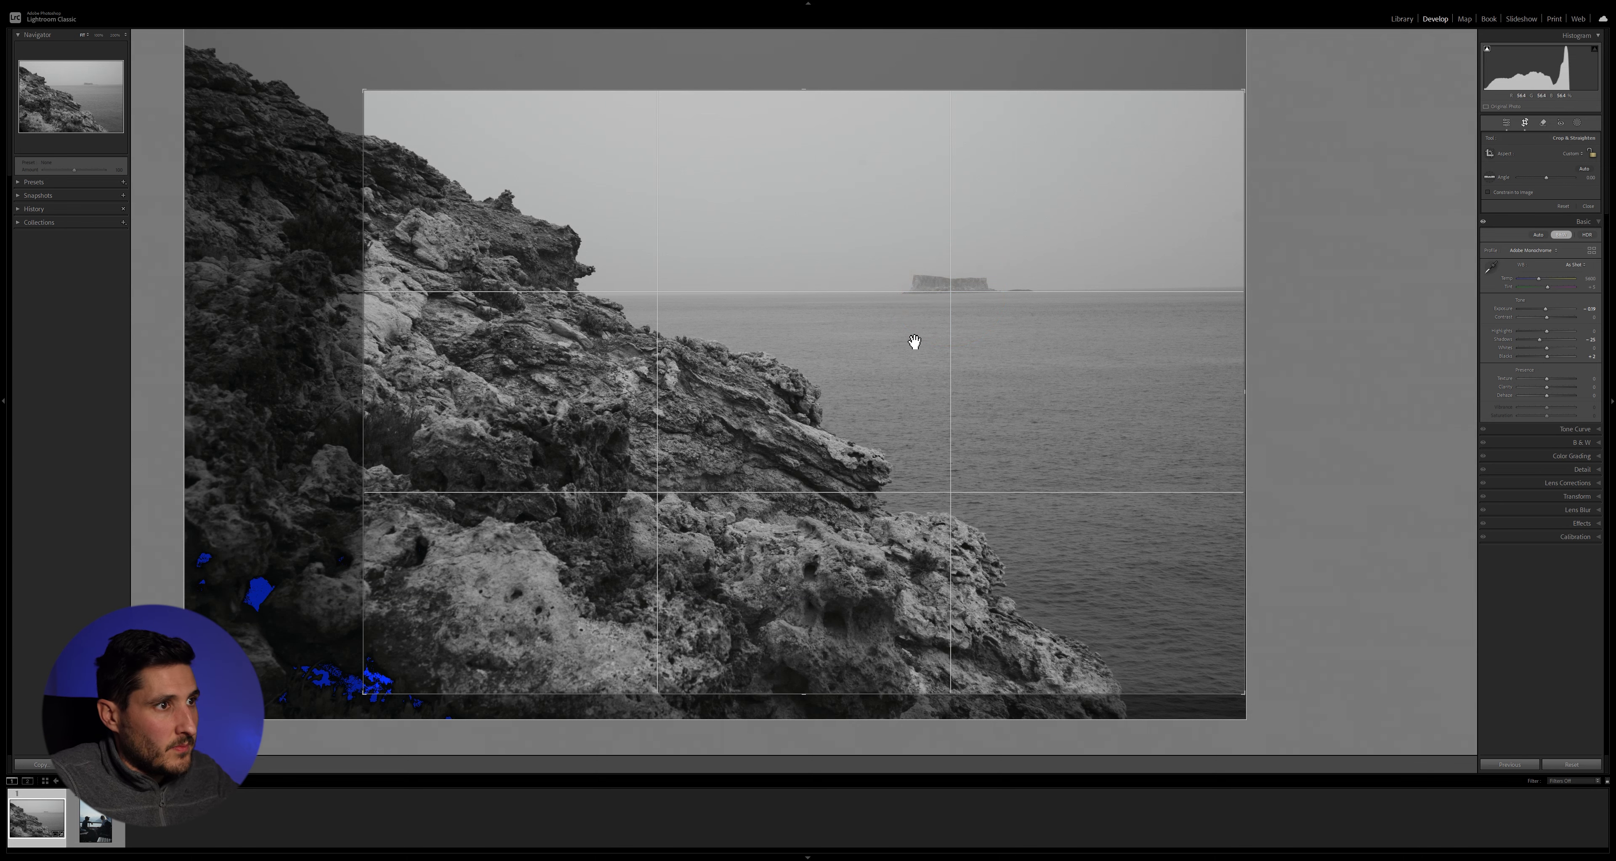
{"action": "key", "text": "Return"}
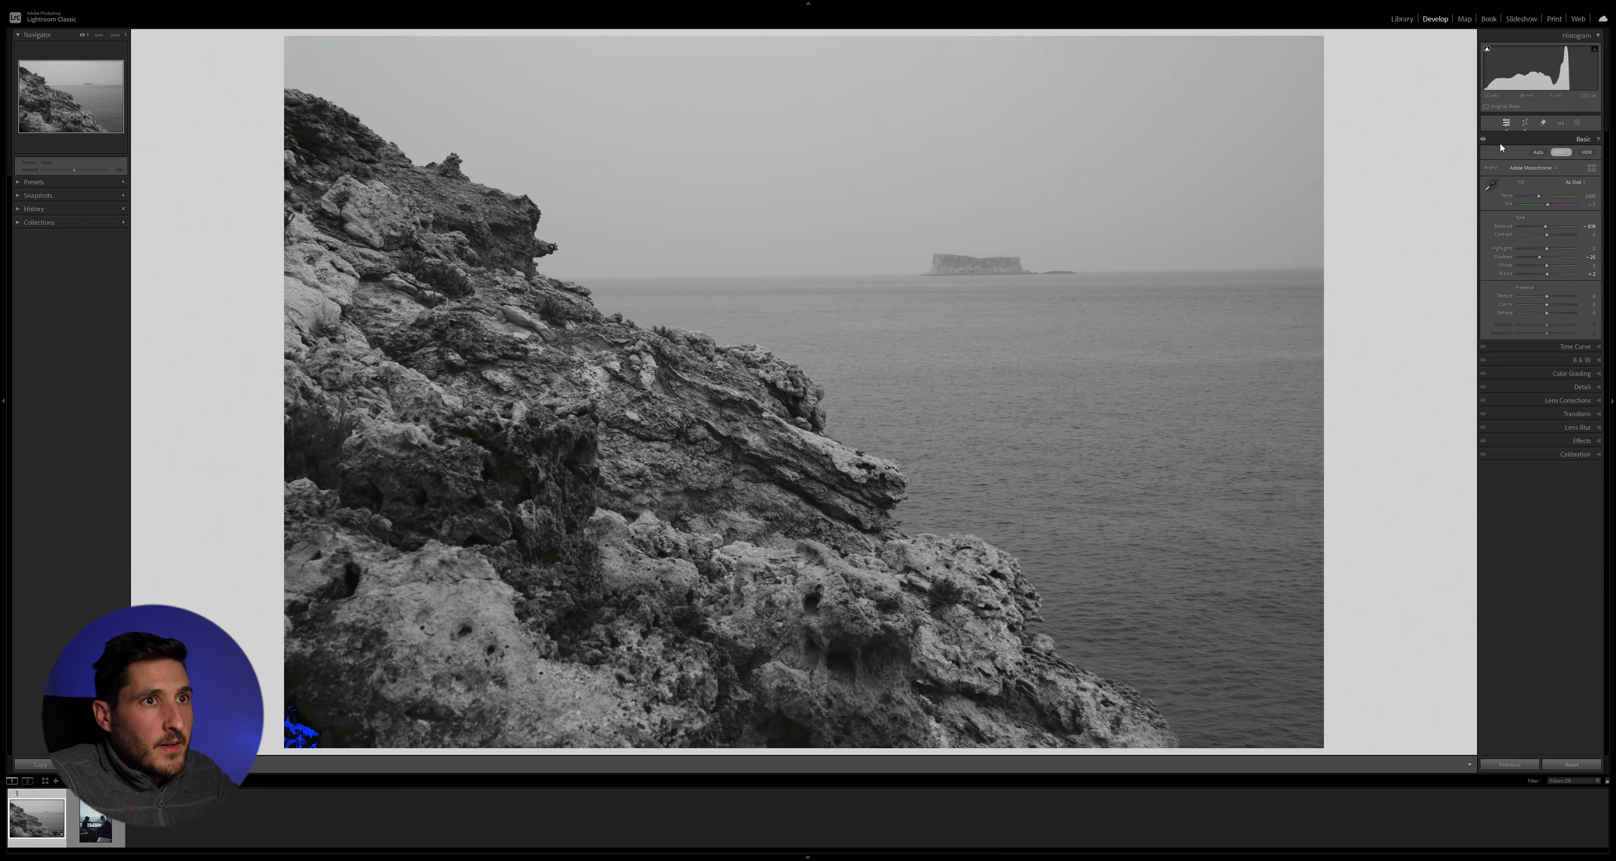
Rotate the crop slightly to level the sea horizon and apply it.
{"action": "left_click", "coordinate": [1524, 123]}
{"action": "left_click_drag", "start_coordinate": [1367, 247], "coordinate": [1372, 252]}
{"action": "key", "text": "Return"}
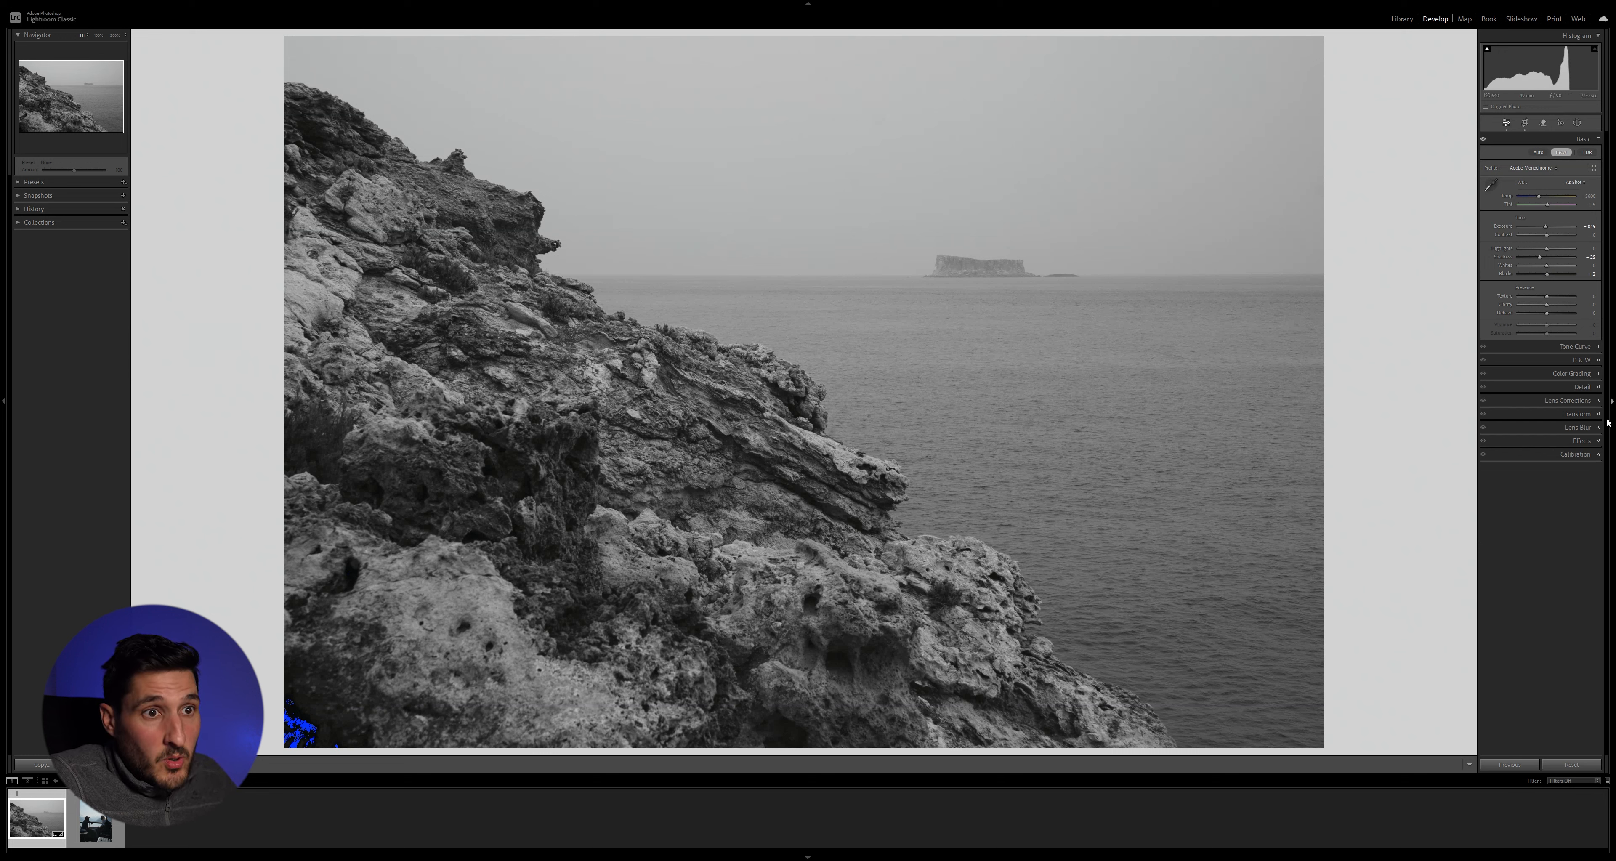
Remove chromatic aberration and enable the lens profile corrections for the photo.
{"action": "left_click", "coordinate": [1599, 401]}
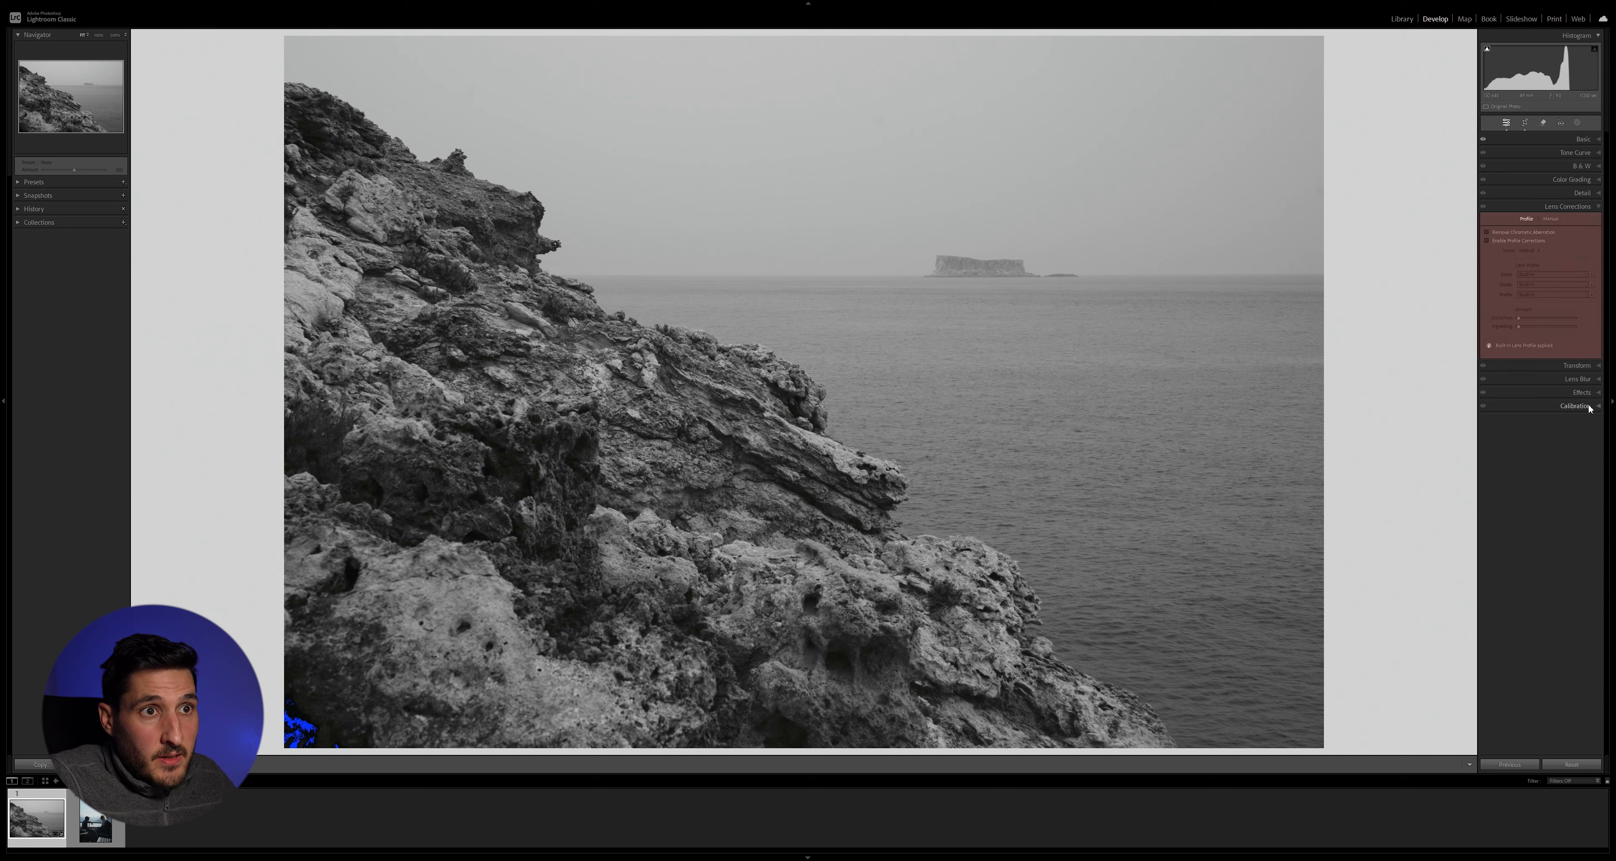
{"action": "left_click", "coordinate": [1521, 239]}
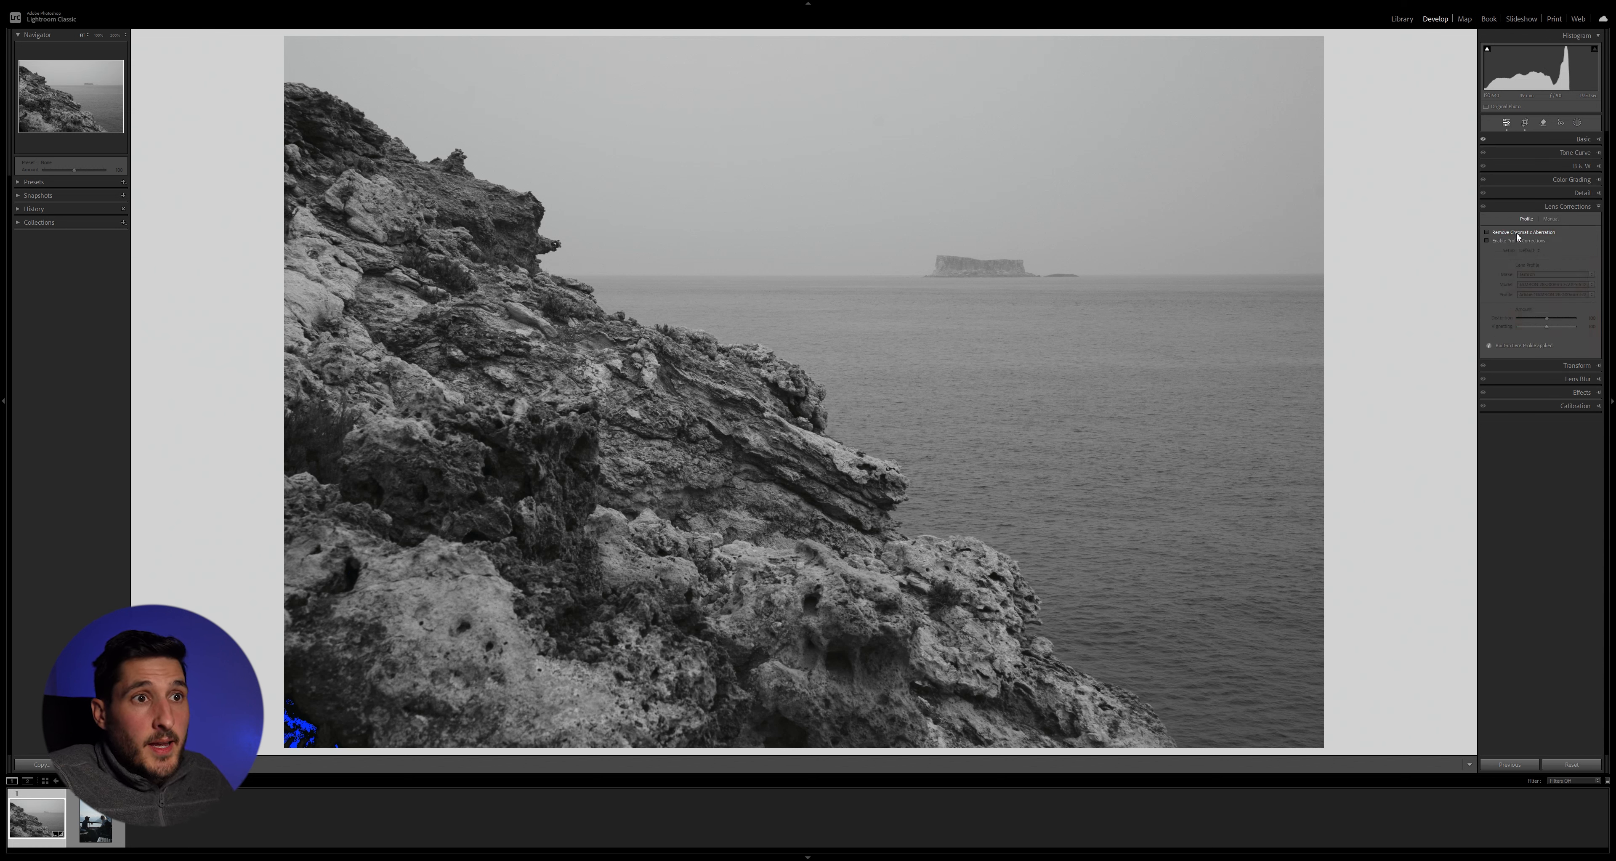
{"action": "left_click", "coordinate": [1515, 241]}
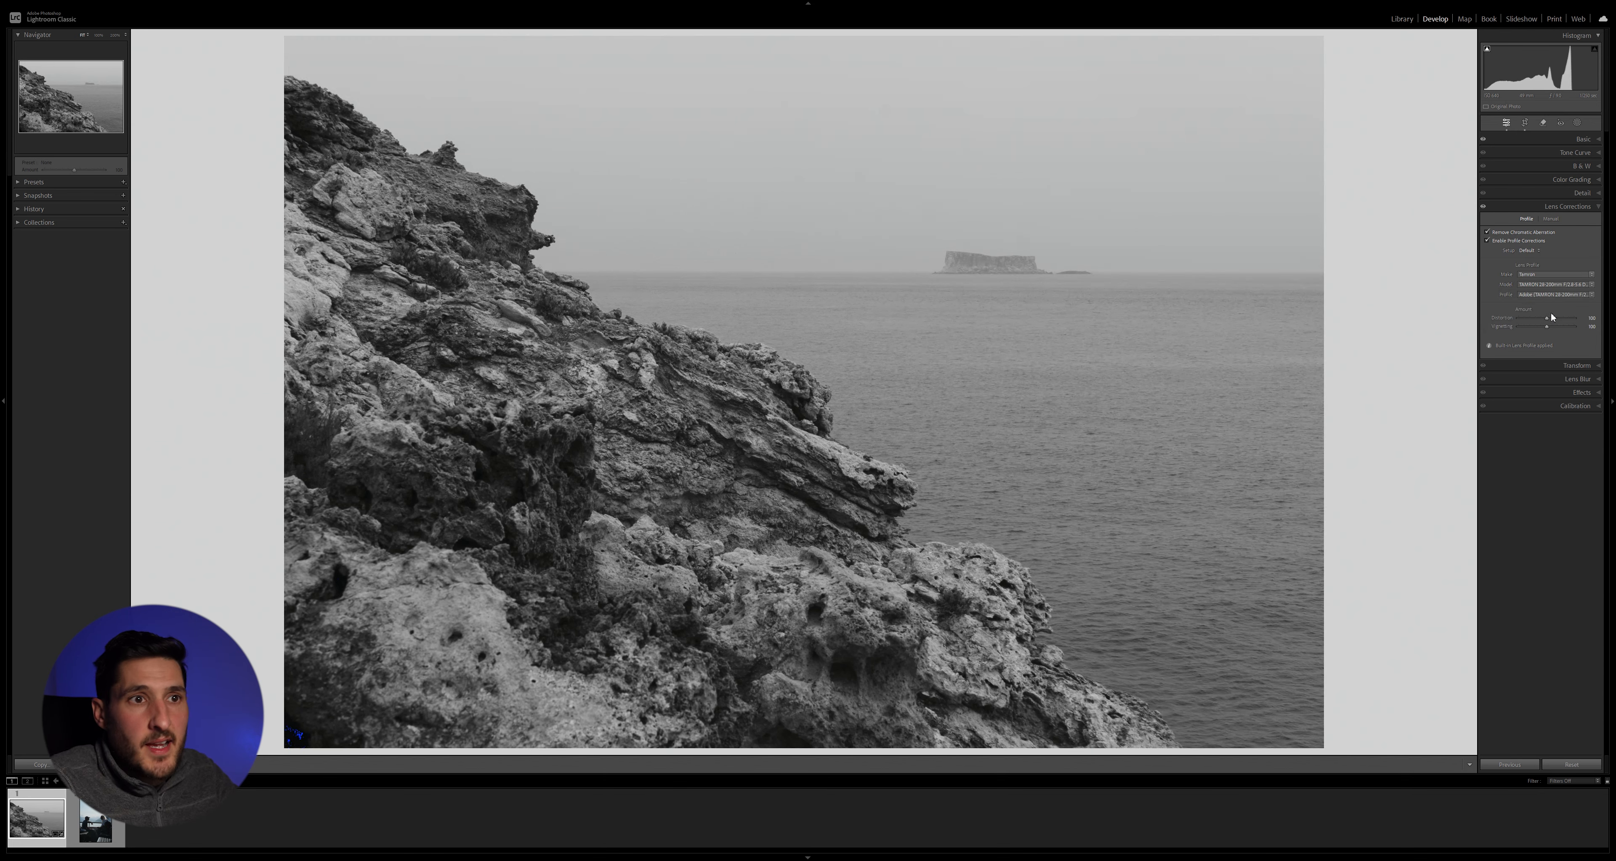
{"action": "left_click", "coordinate": [1592, 207]}
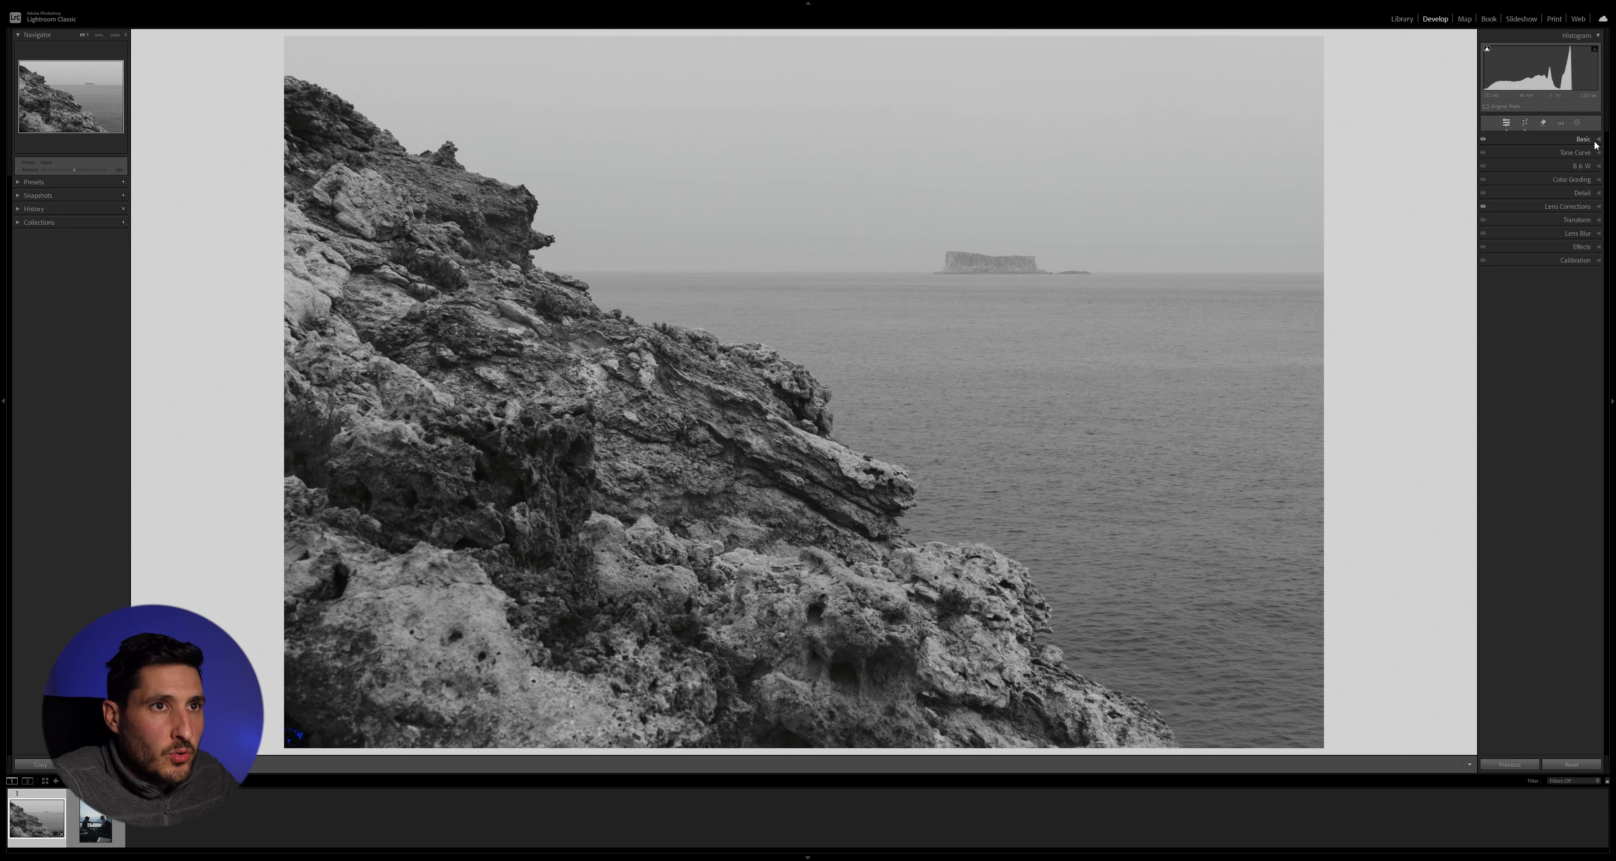
Add a linear gradient mask running down from the sky and fading out just below the horizon.
{"action": "left_click", "coordinate": [1577, 122]}
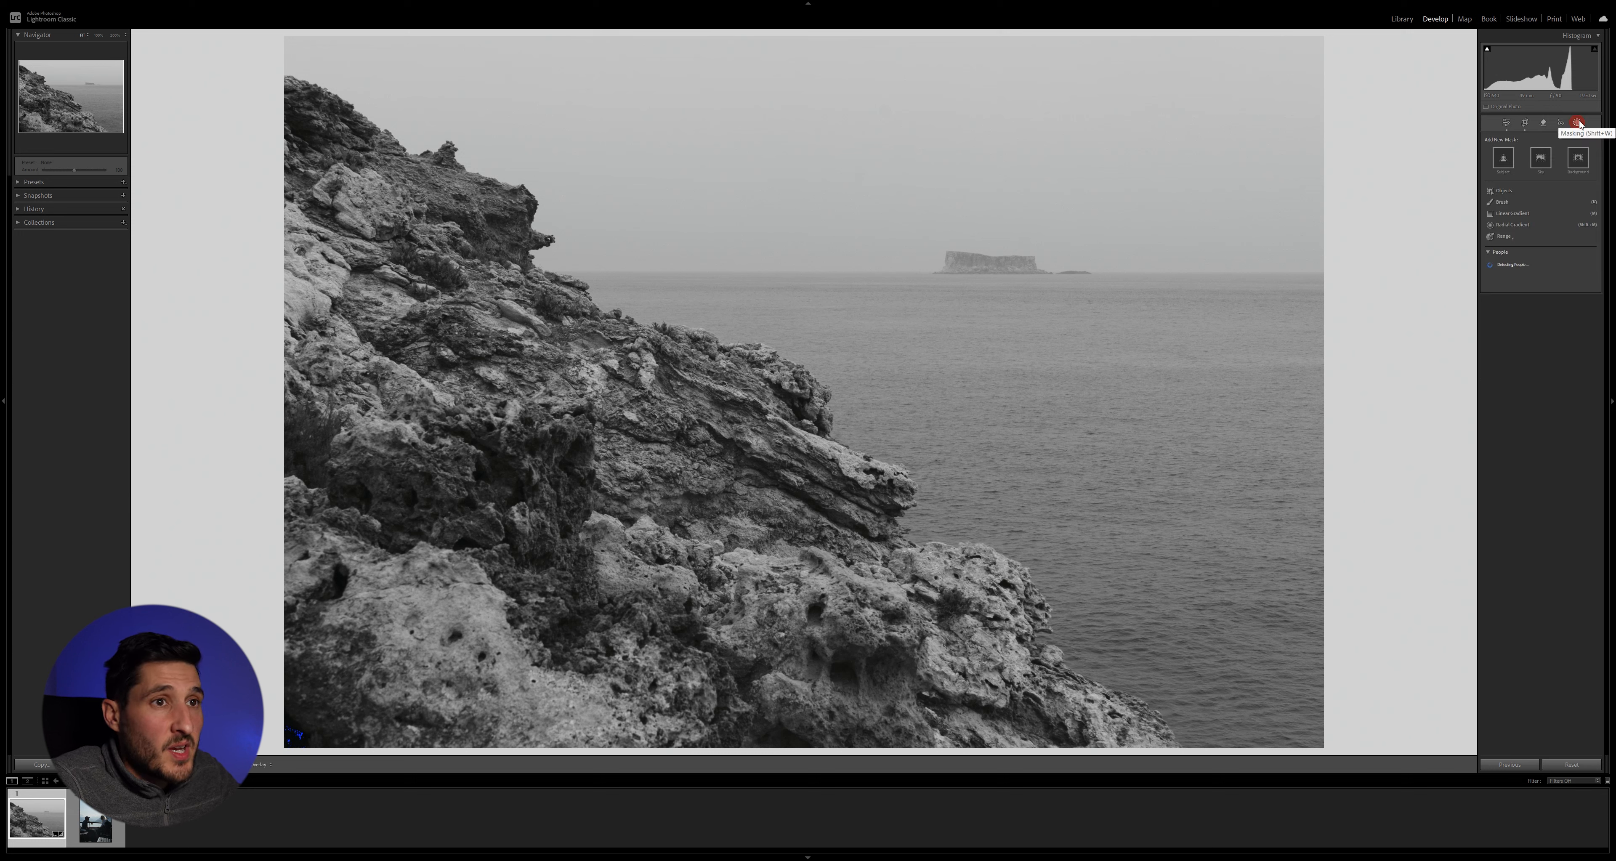
{"action": "left_click", "coordinate": [1512, 216]}
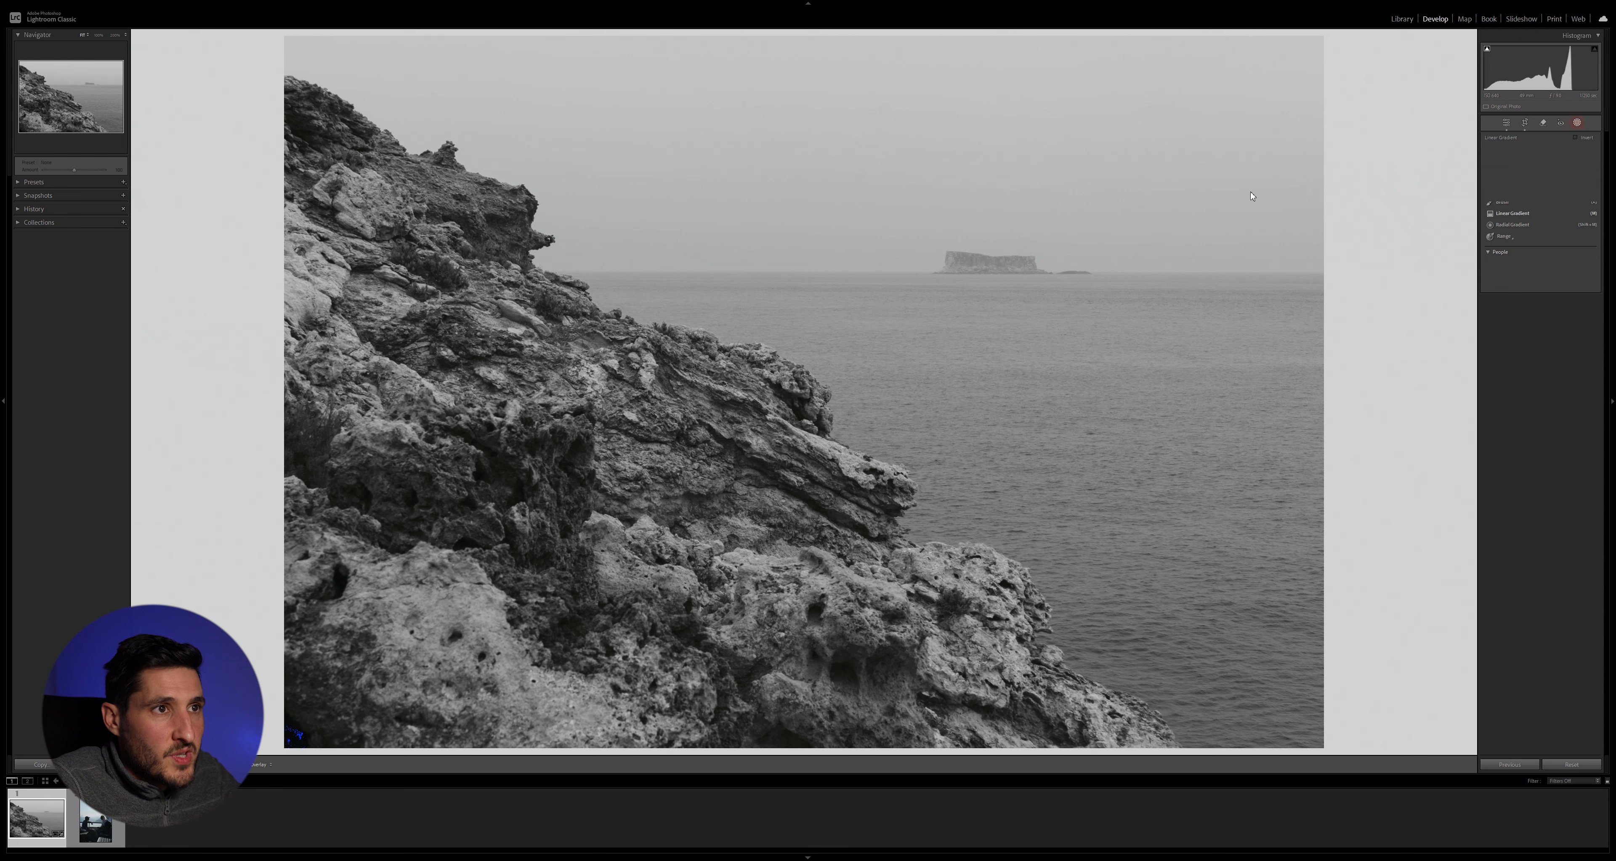
{"action": "left_click_drag", "start_coordinate": [1098, 121], "coordinate": [1104, 358]}
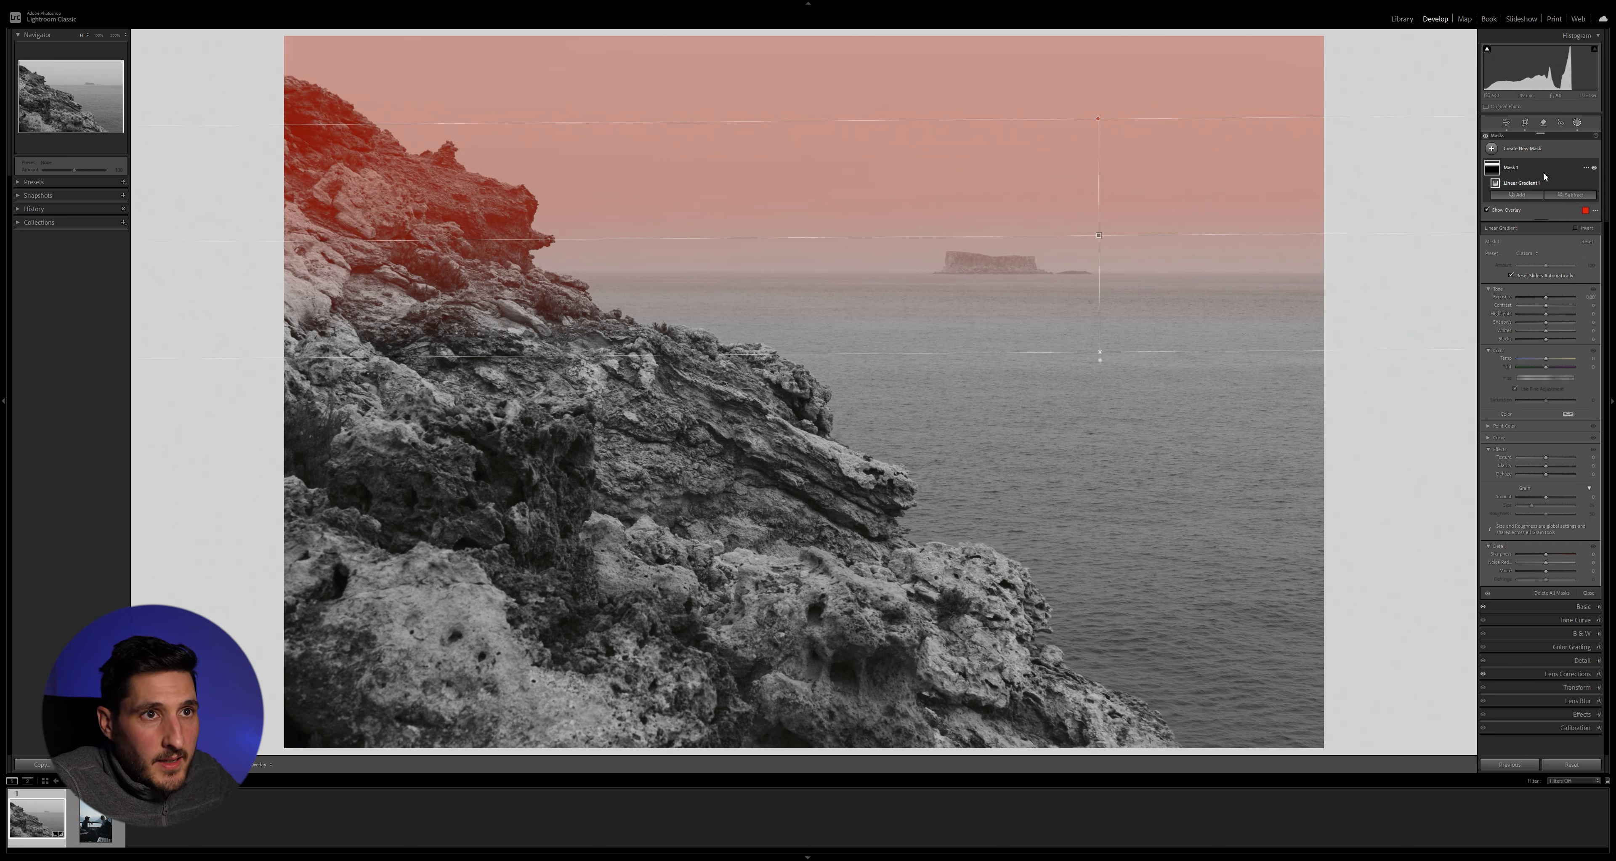
Intersect the sky gradient with a luminance range limited to the brightest tones, excluding the rocks, and raise its highlights.
{"action": "left_click", "coordinate": [1586, 168]}
{"action": "mouse_move", "coordinate": [1517, 218]}
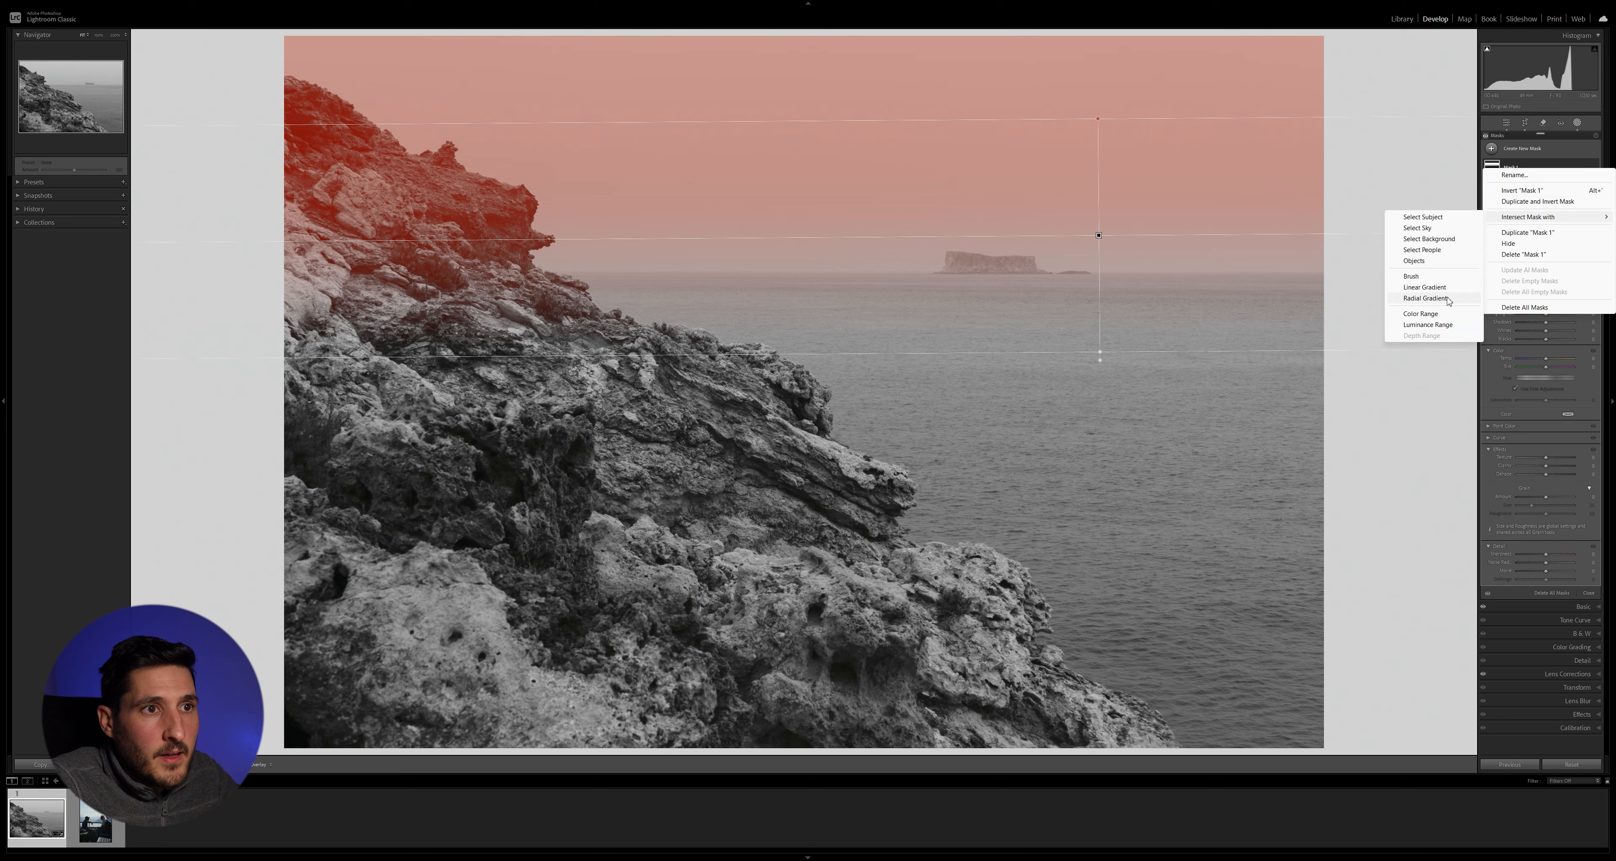
{"action": "left_click", "coordinate": [1433, 324]}
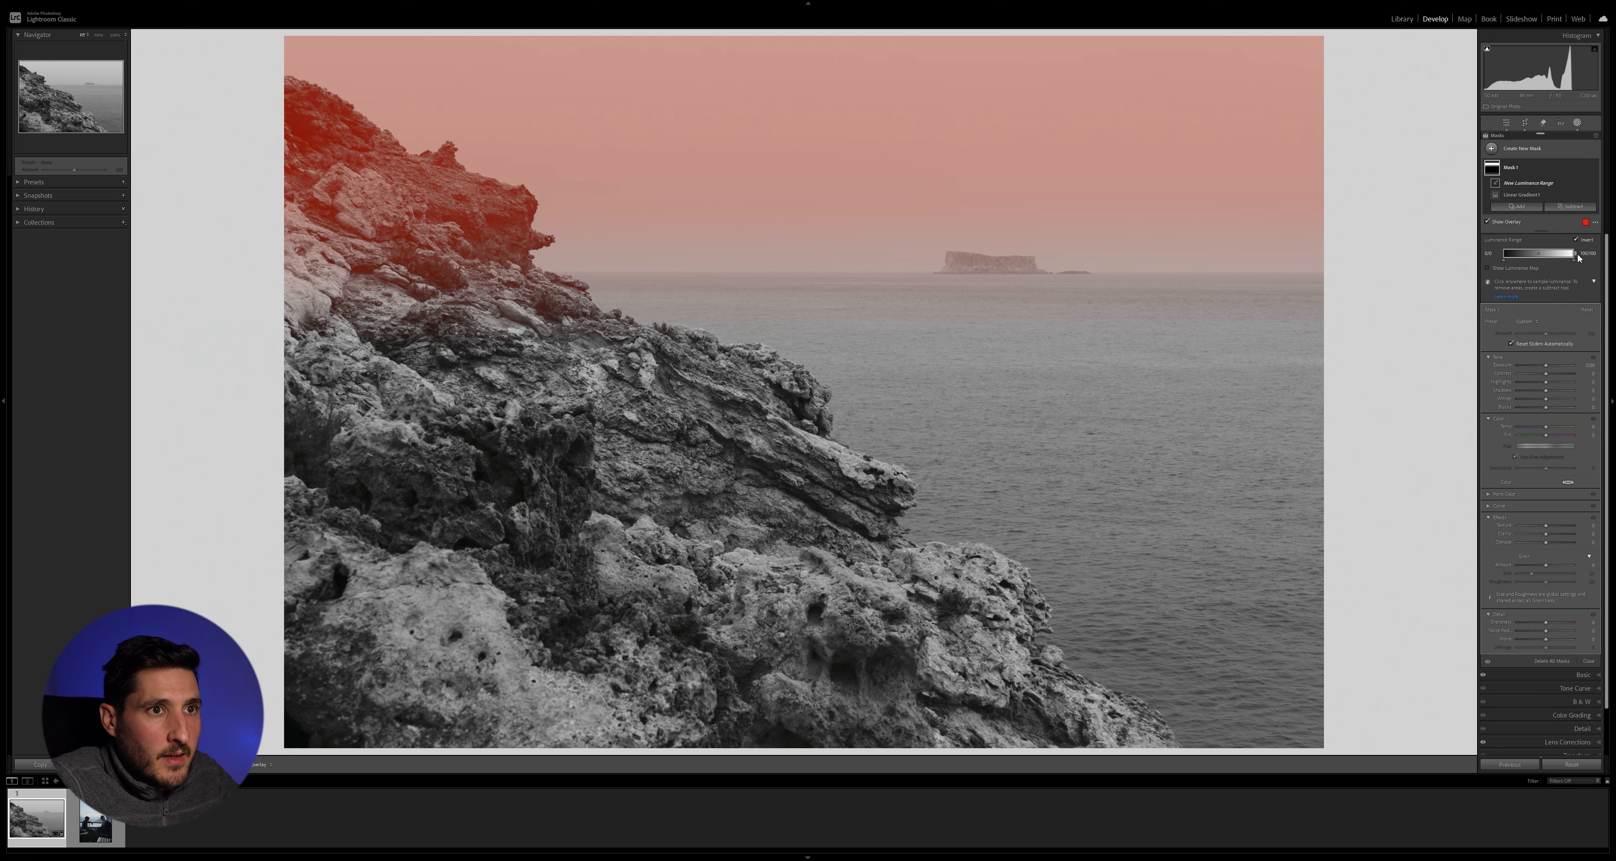
{"action": "left_click_drag", "start_coordinate": [1508, 258], "coordinate": [1568, 260]}
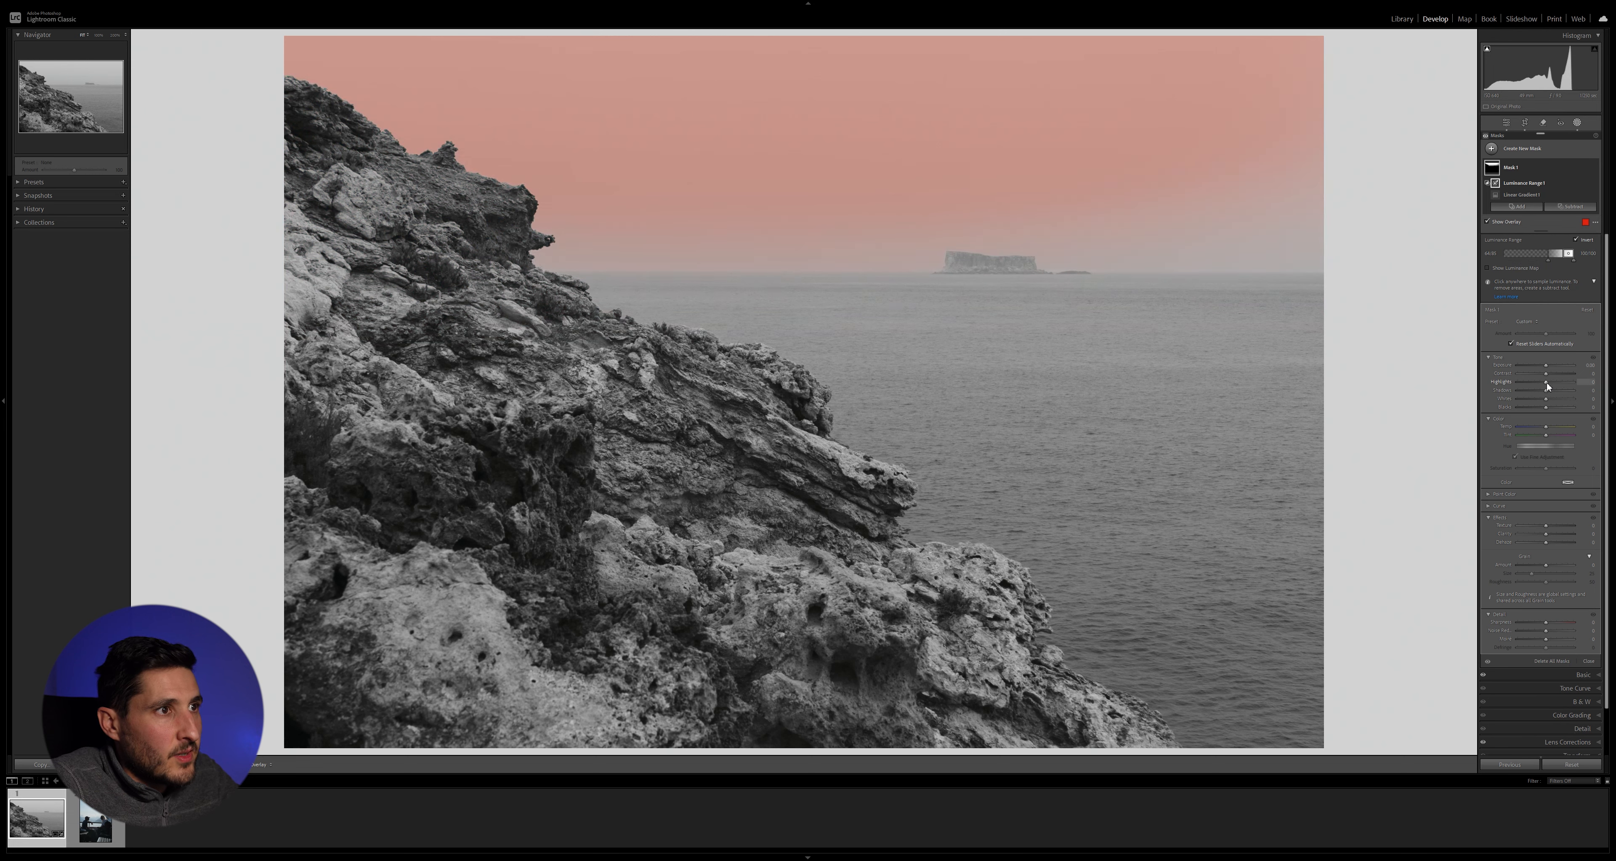
{"action": "left_click_drag", "start_coordinate": [1547, 382], "coordinate": [1563, 384]}
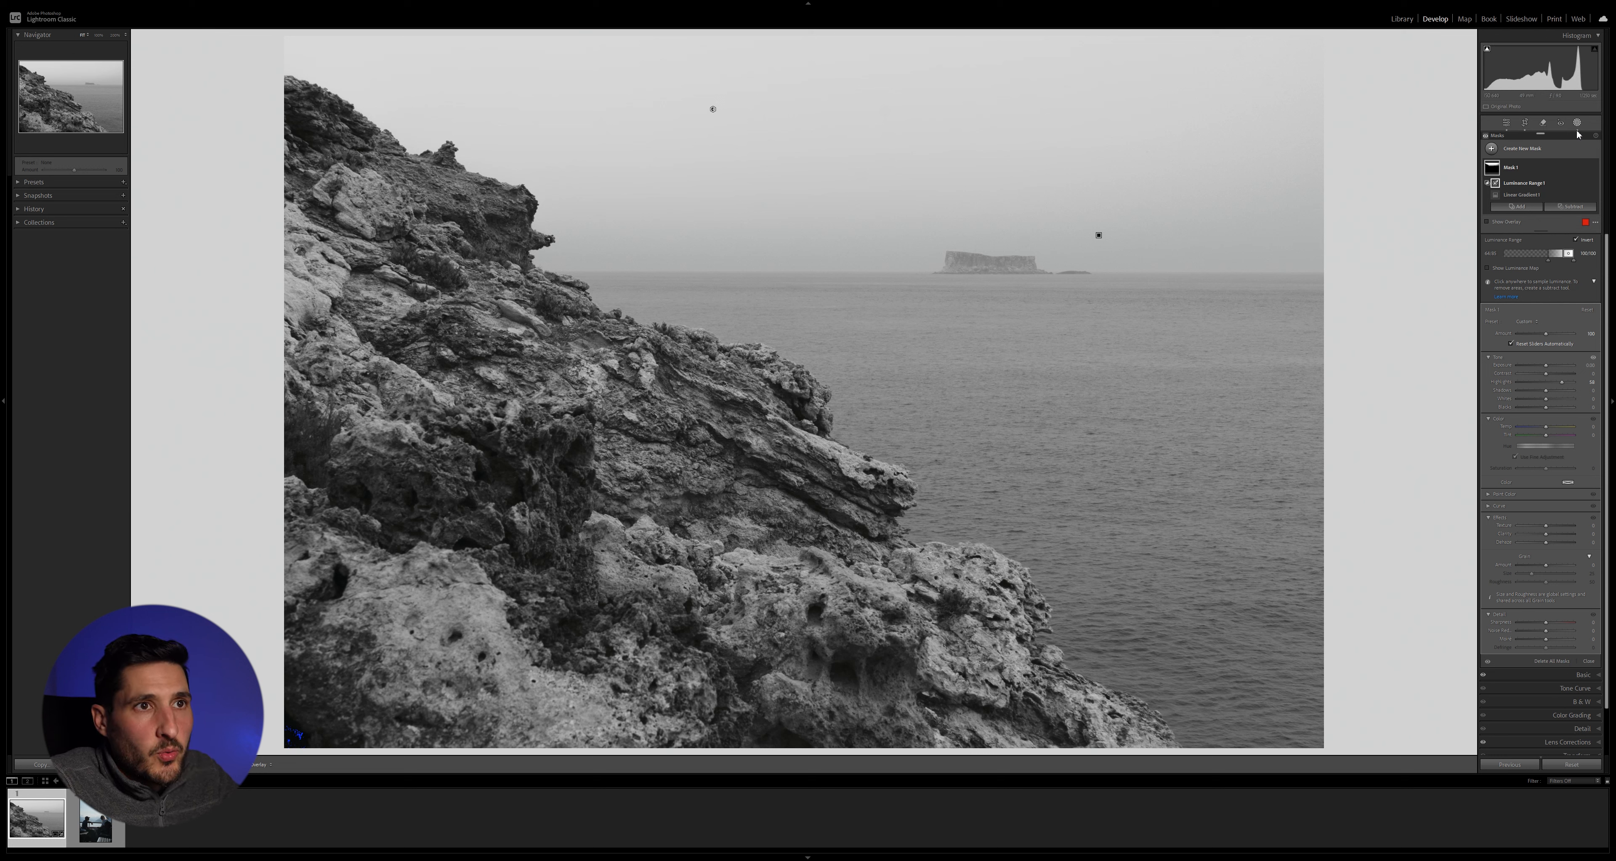
Create a second linear gradient mask running diagonally from the photo's right edge across the sea toward the rocks.
{"action": "left_click", "coordinate": [1518, 151]}
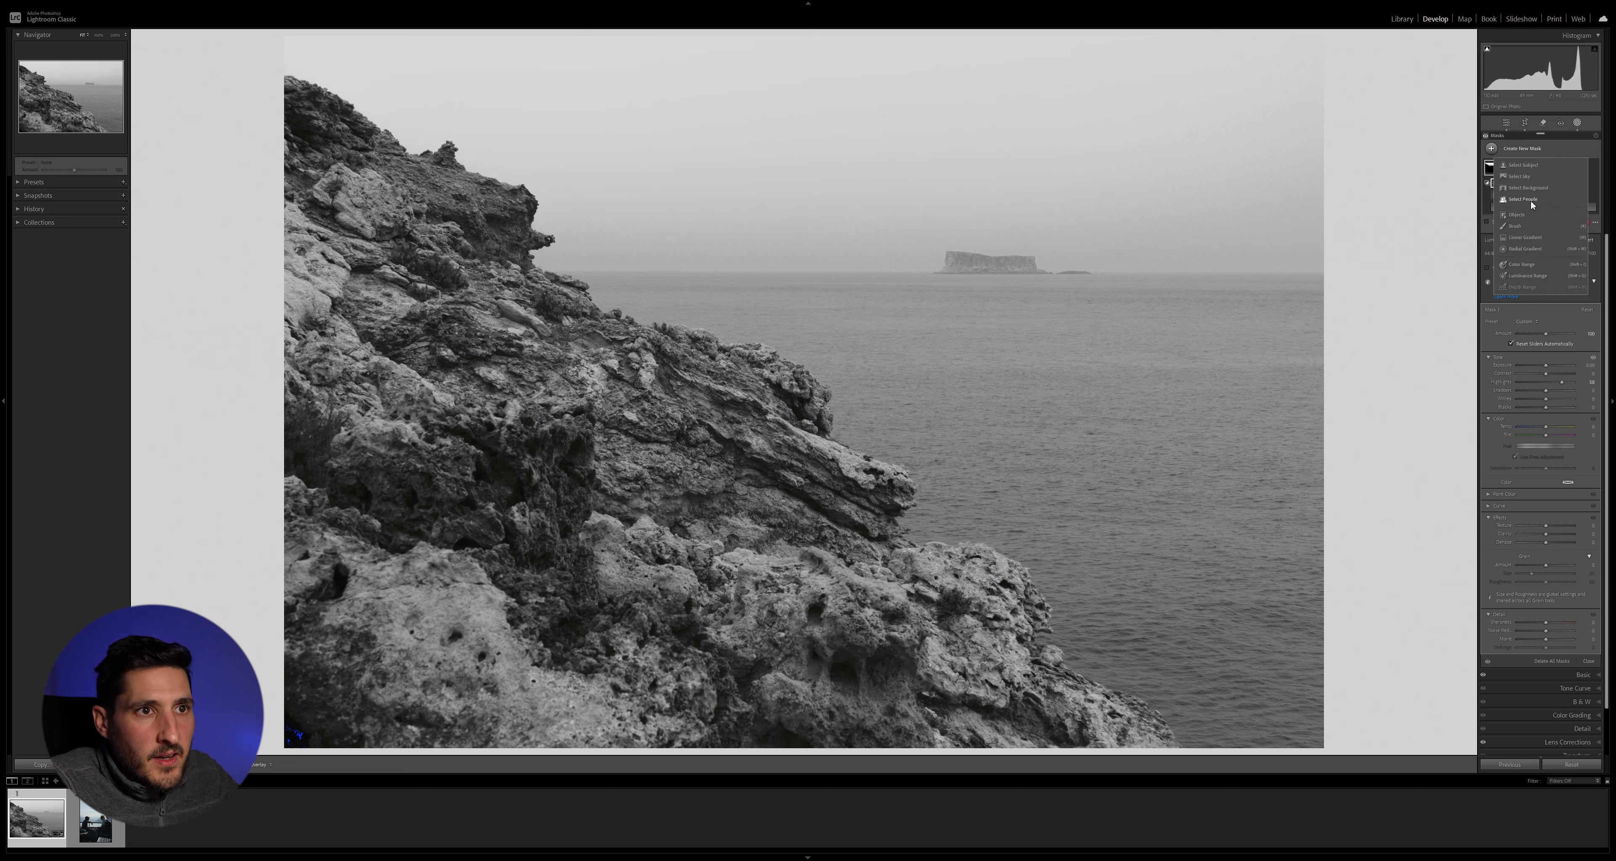
{"action": "left_click", "coordinate": [1532, 249]}
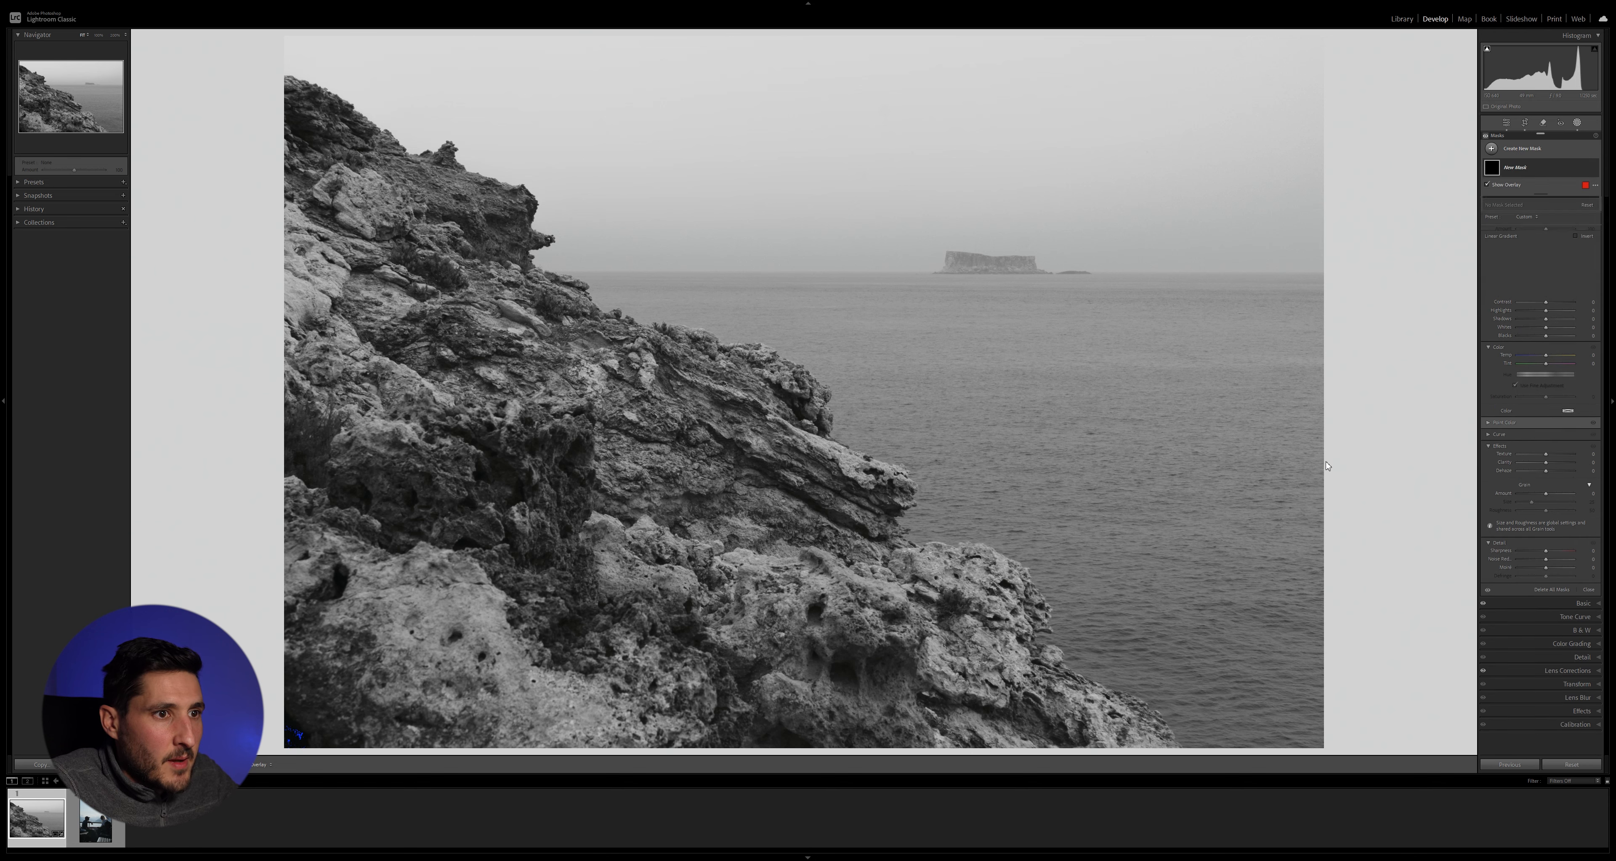
{"action": "mouse_move", "coordinate": [1171, 501]}
{"action": "left_mouse_down"}
{"action": "mouse_move", "coordinate": [931, 768]}
{"action": "mouse_move", "coordinate": [981, 840]}
{"action": "mouse_move", "coordinate": [961, 492]}
{"action": "left_mouse_up"}
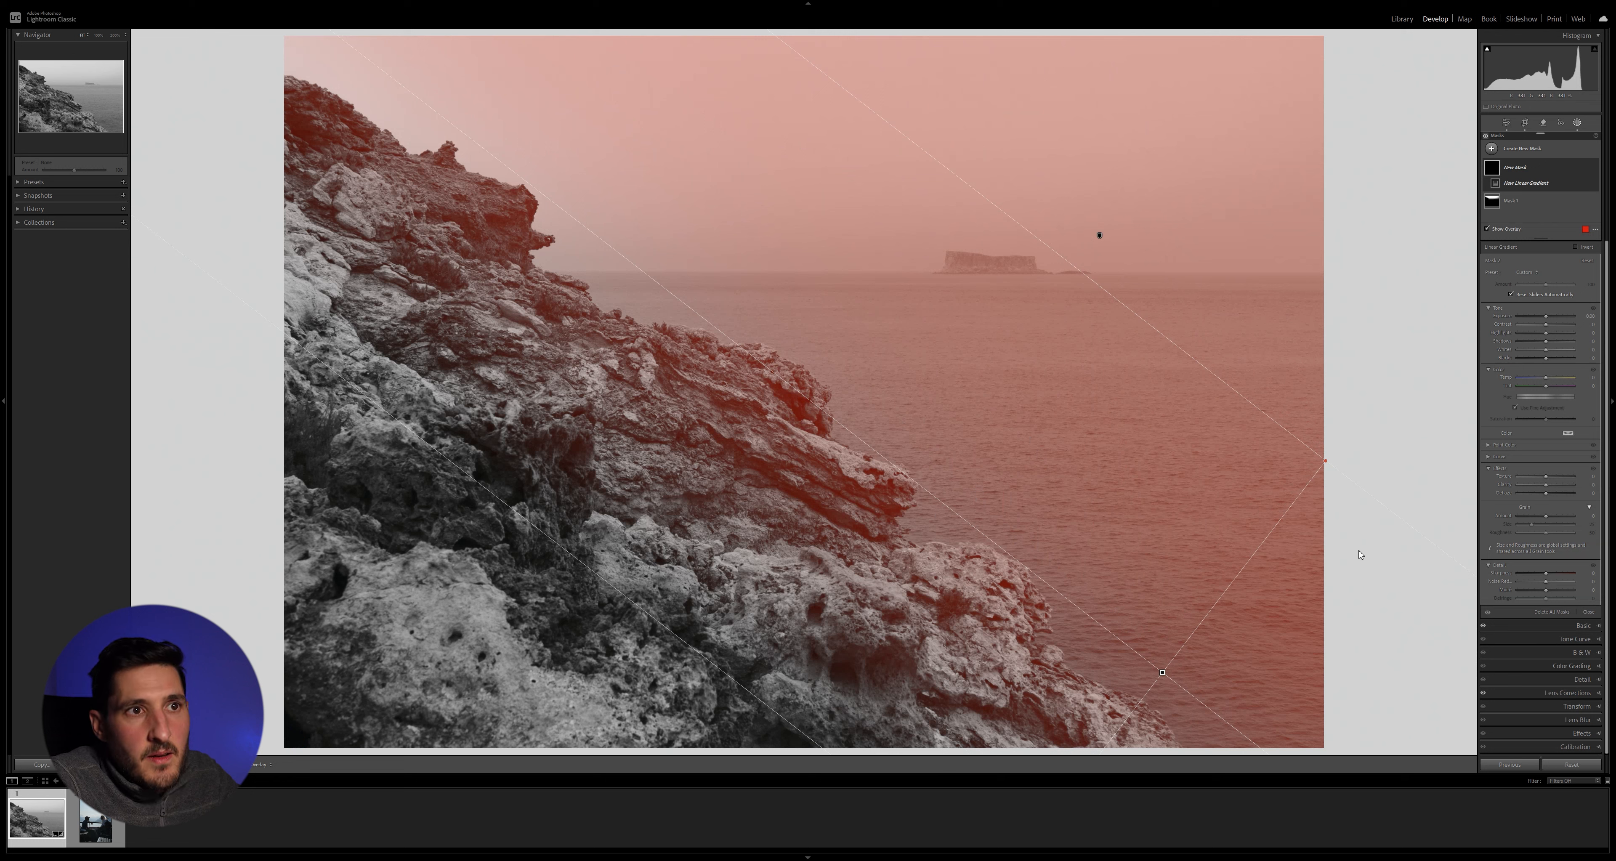
Intersect the diagonal gradient mask with a luminance range sampled from the sea beside the rocks.
{"action": "right_click", "coordinate": [1493, 170]}
{"action": "mouse_move", "coordinate": [1570, 221]}
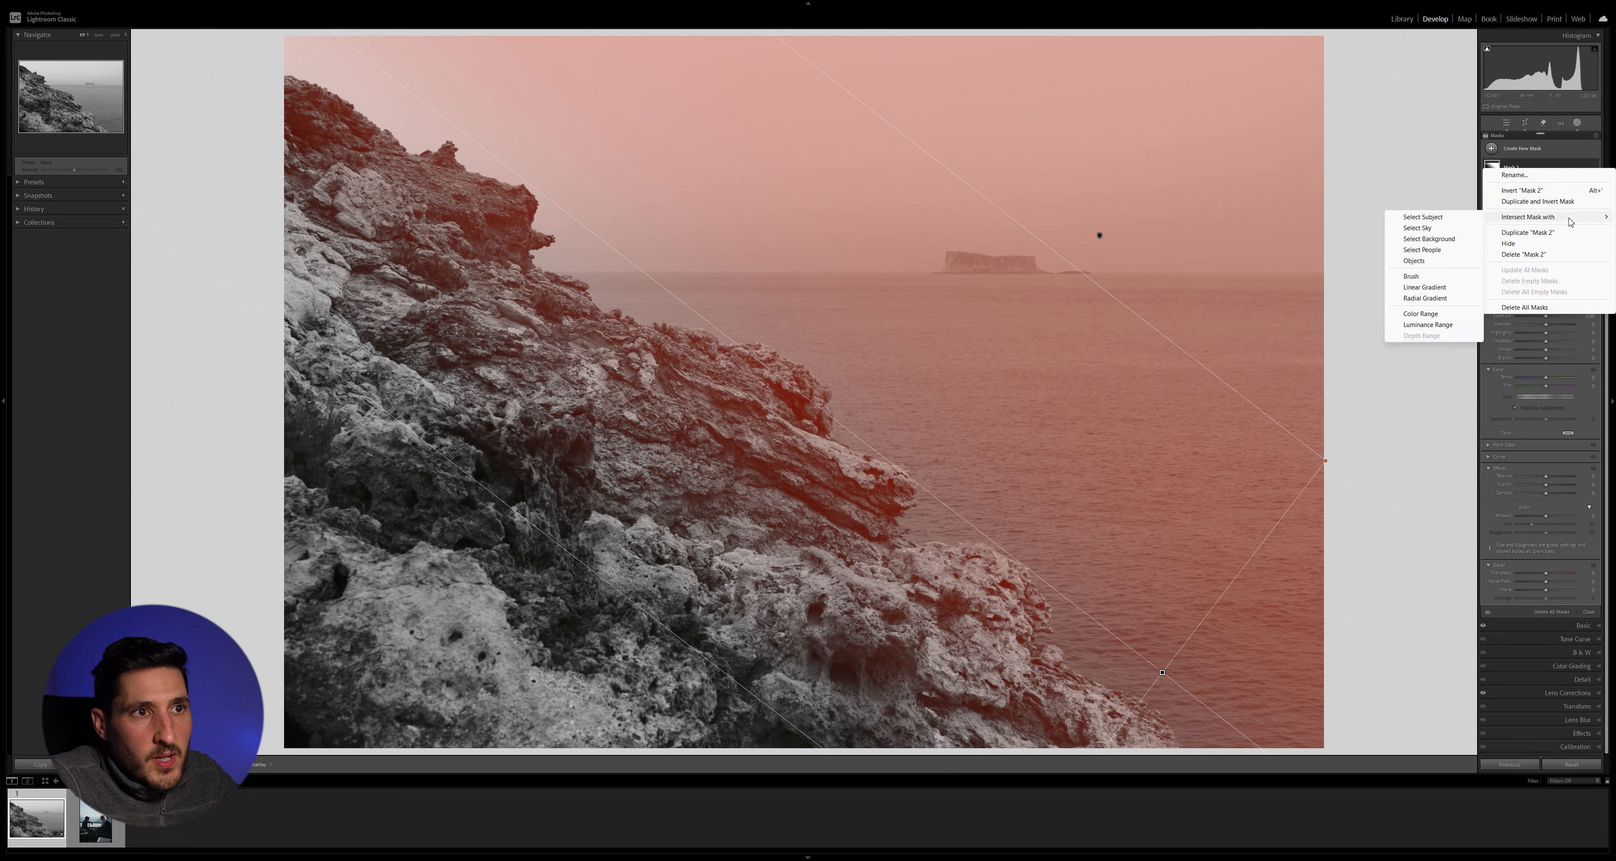
{"action": "left_click", "coordinate": [1436, 326]}
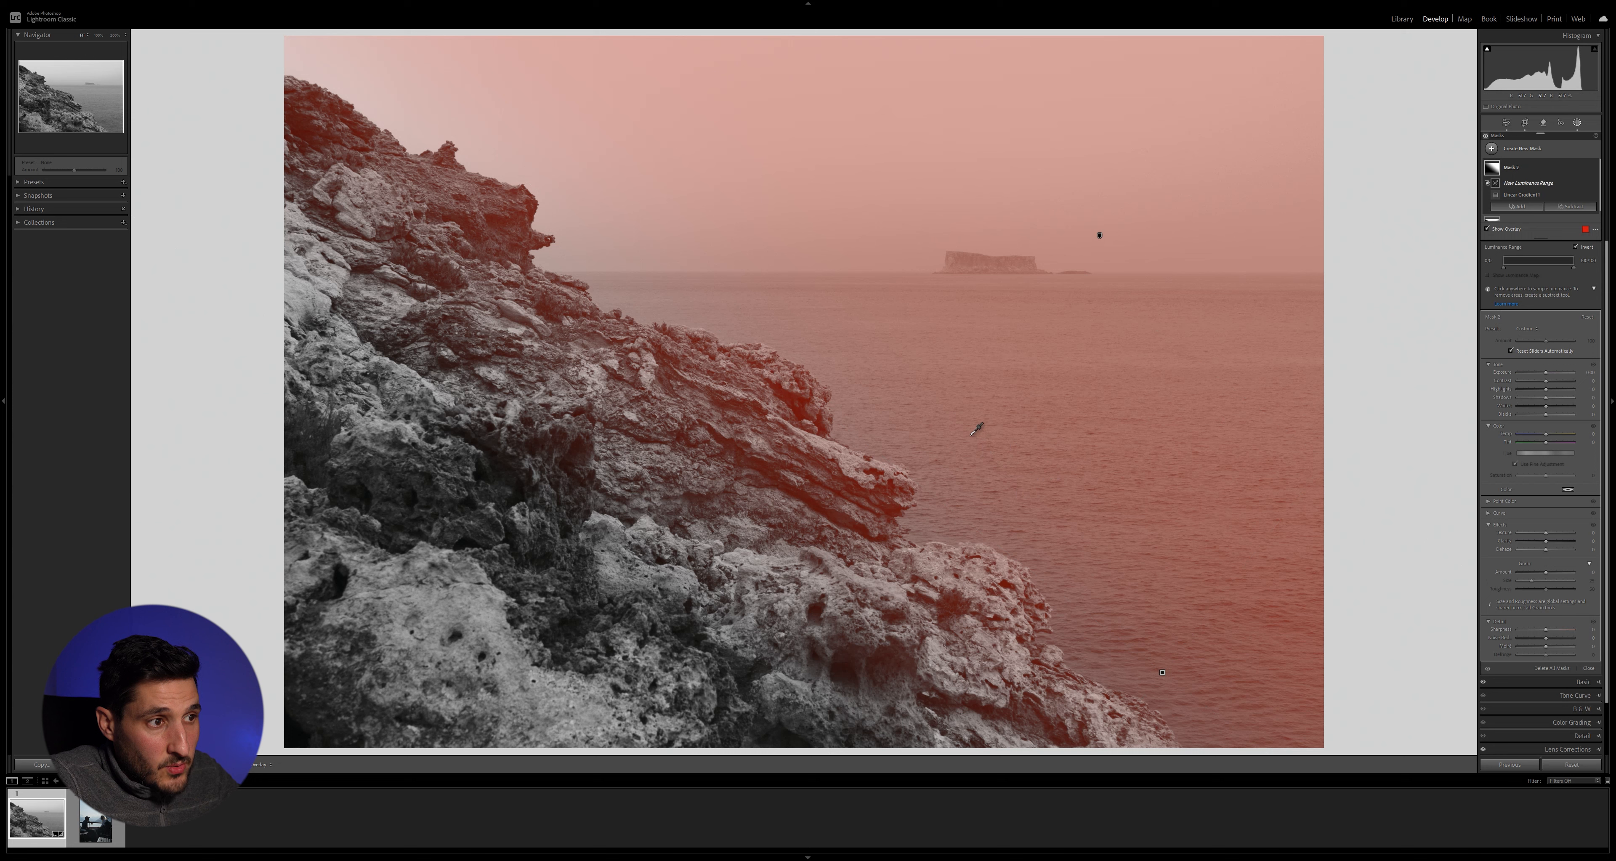
{"action": "left_click_drag", "start_coordinate": [969, 432], "coordinate": [1008, 465]}
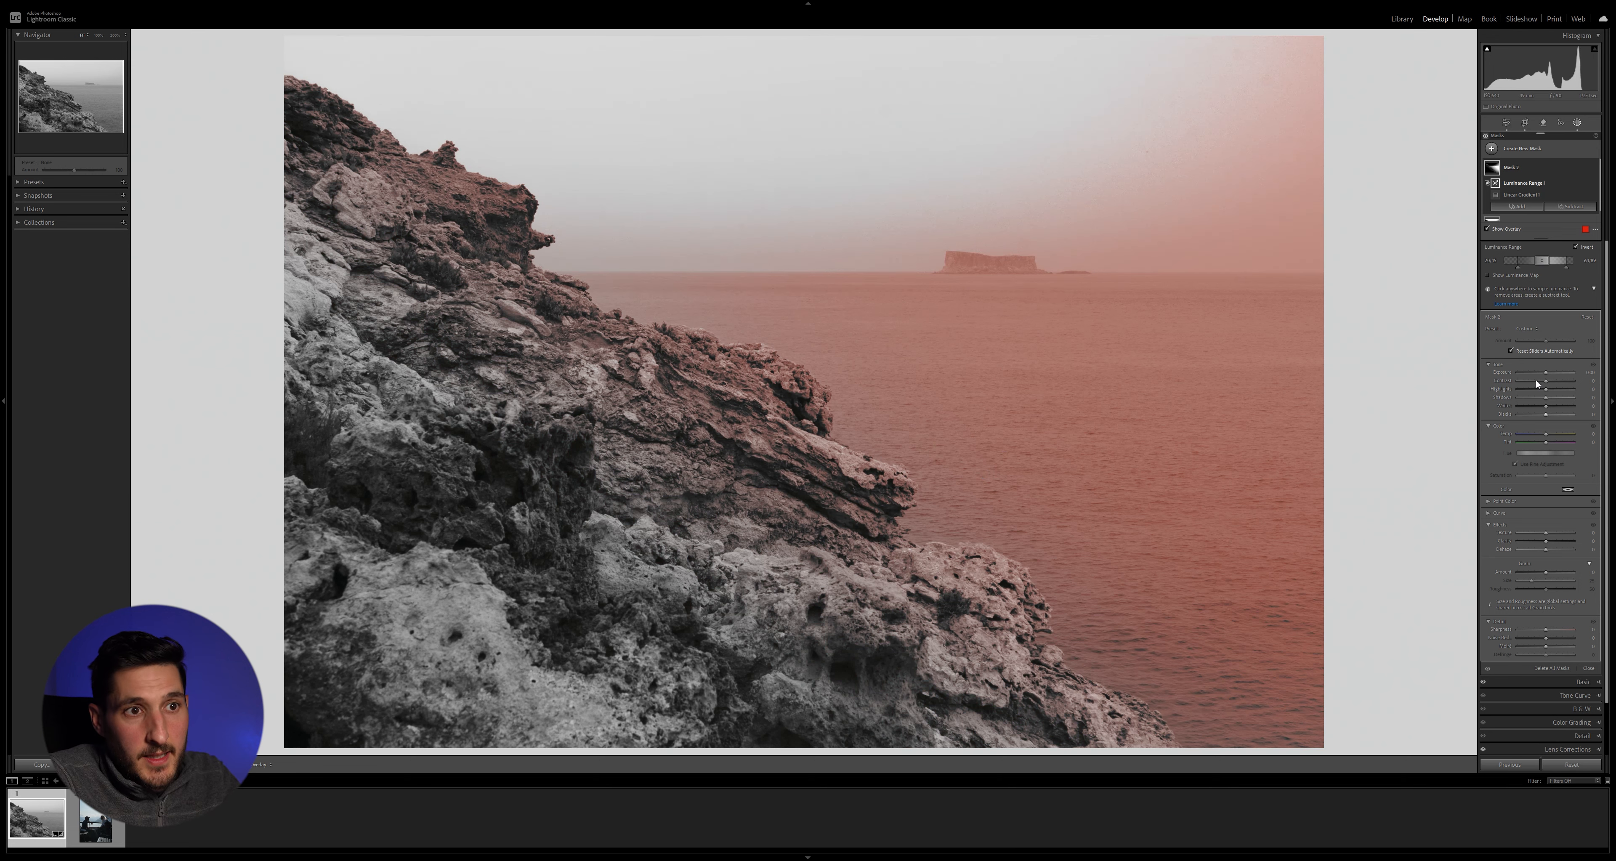
Within the sea mask, lower the exposure slightly, deepen the blacks and raise the whites for more contrast.
{"action": "left_click_drag", "start_coordinate": [1546, 373], "coordinate": [1541, 373]}
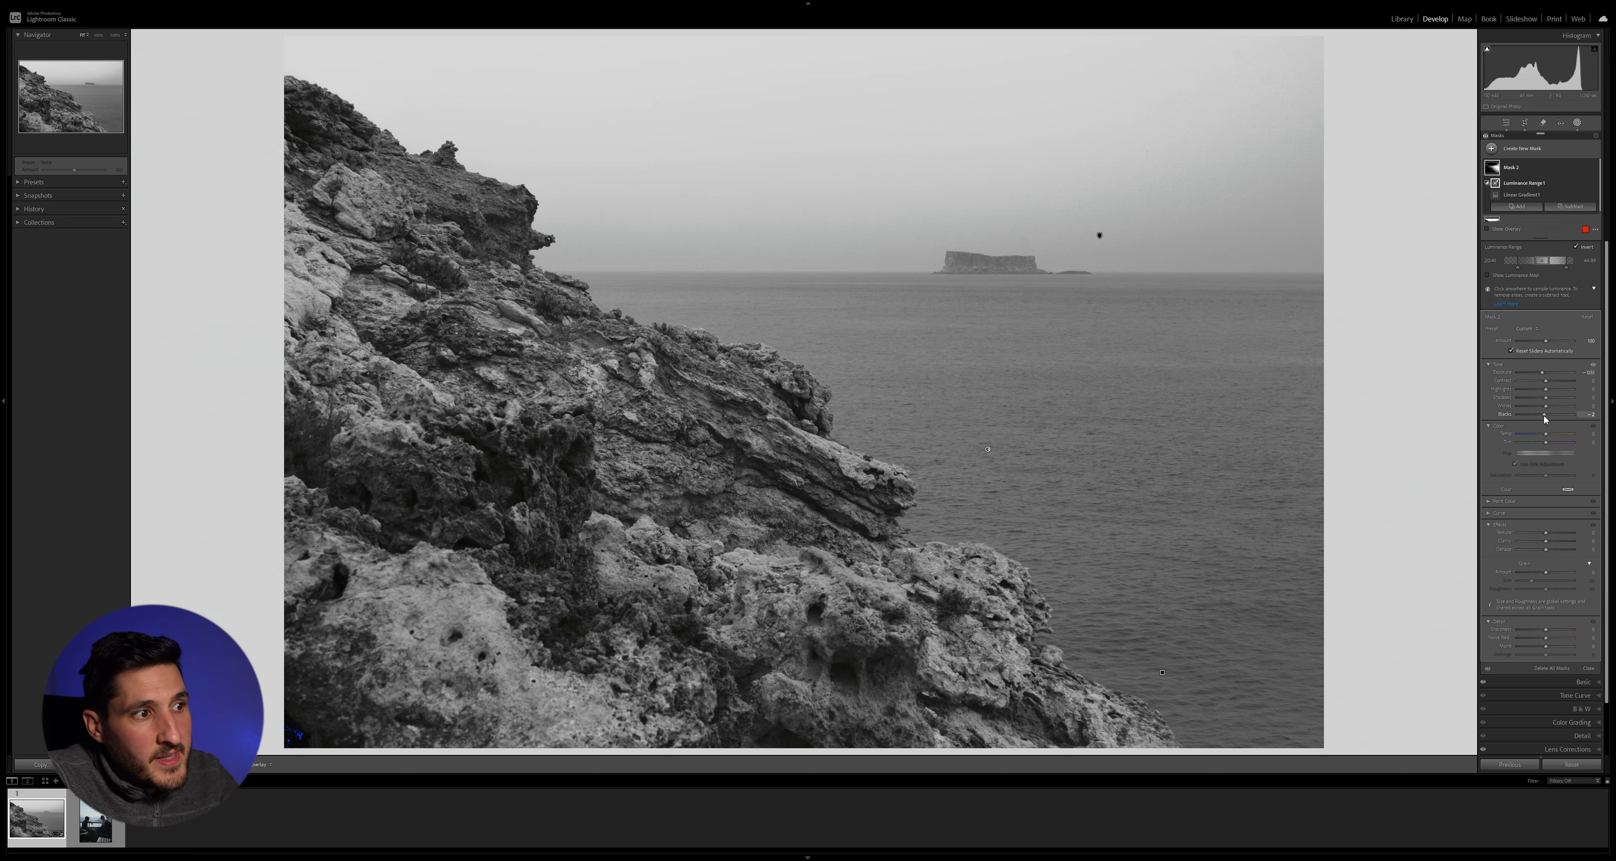
{"action": "left_click_drag", "start_coordinate": [1544, 416], "coordinate": [1531, 414]}
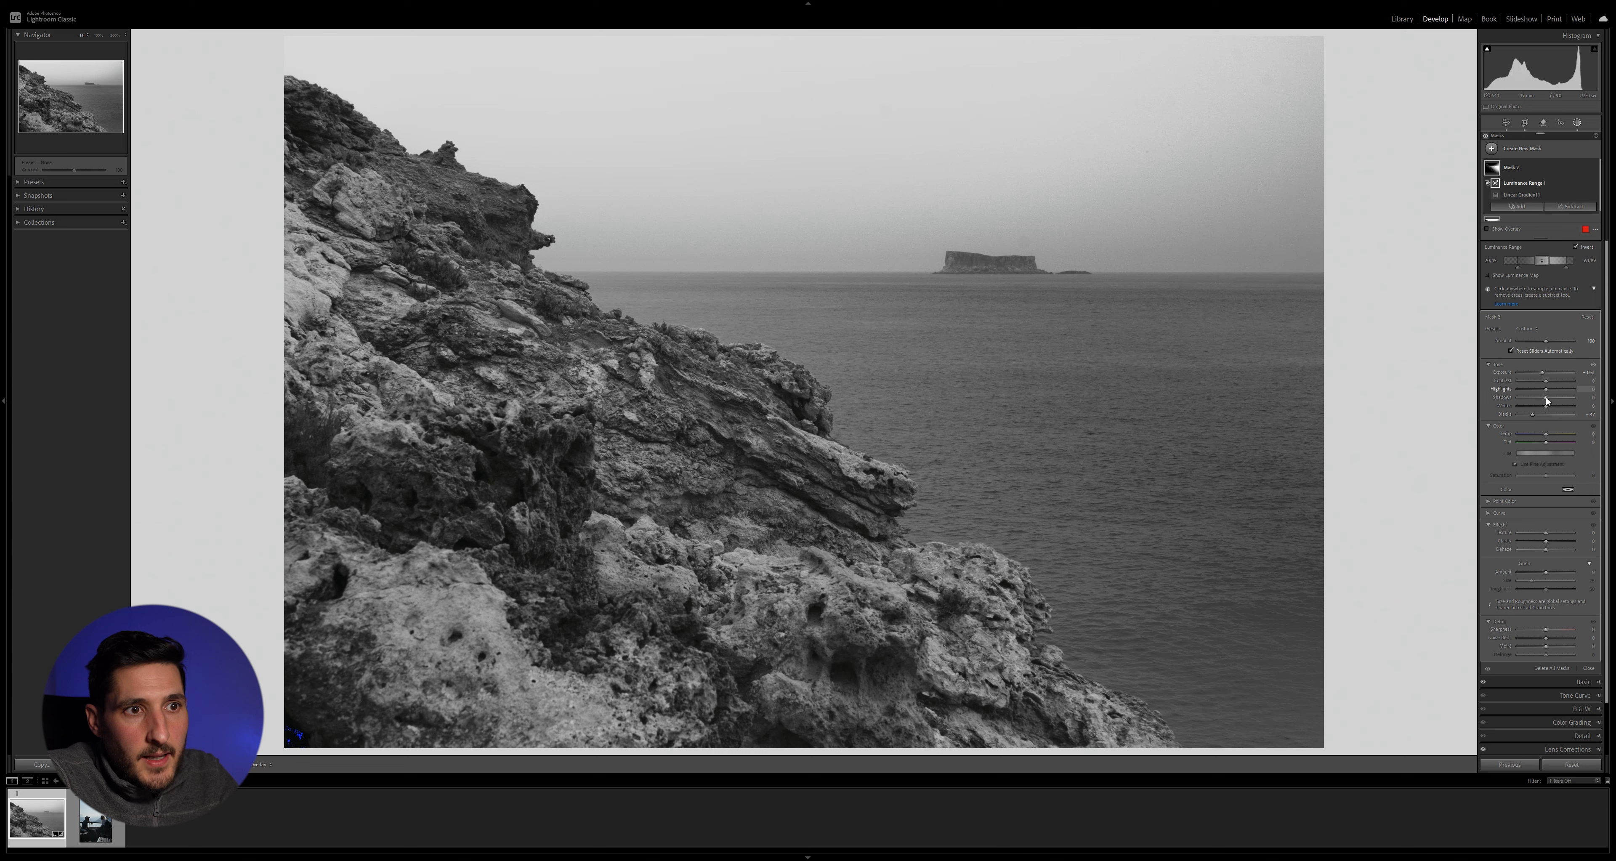
{"action": "left_click_drag", "start_coordinate": [1549, 405], "coordinate": [1560, 406]}
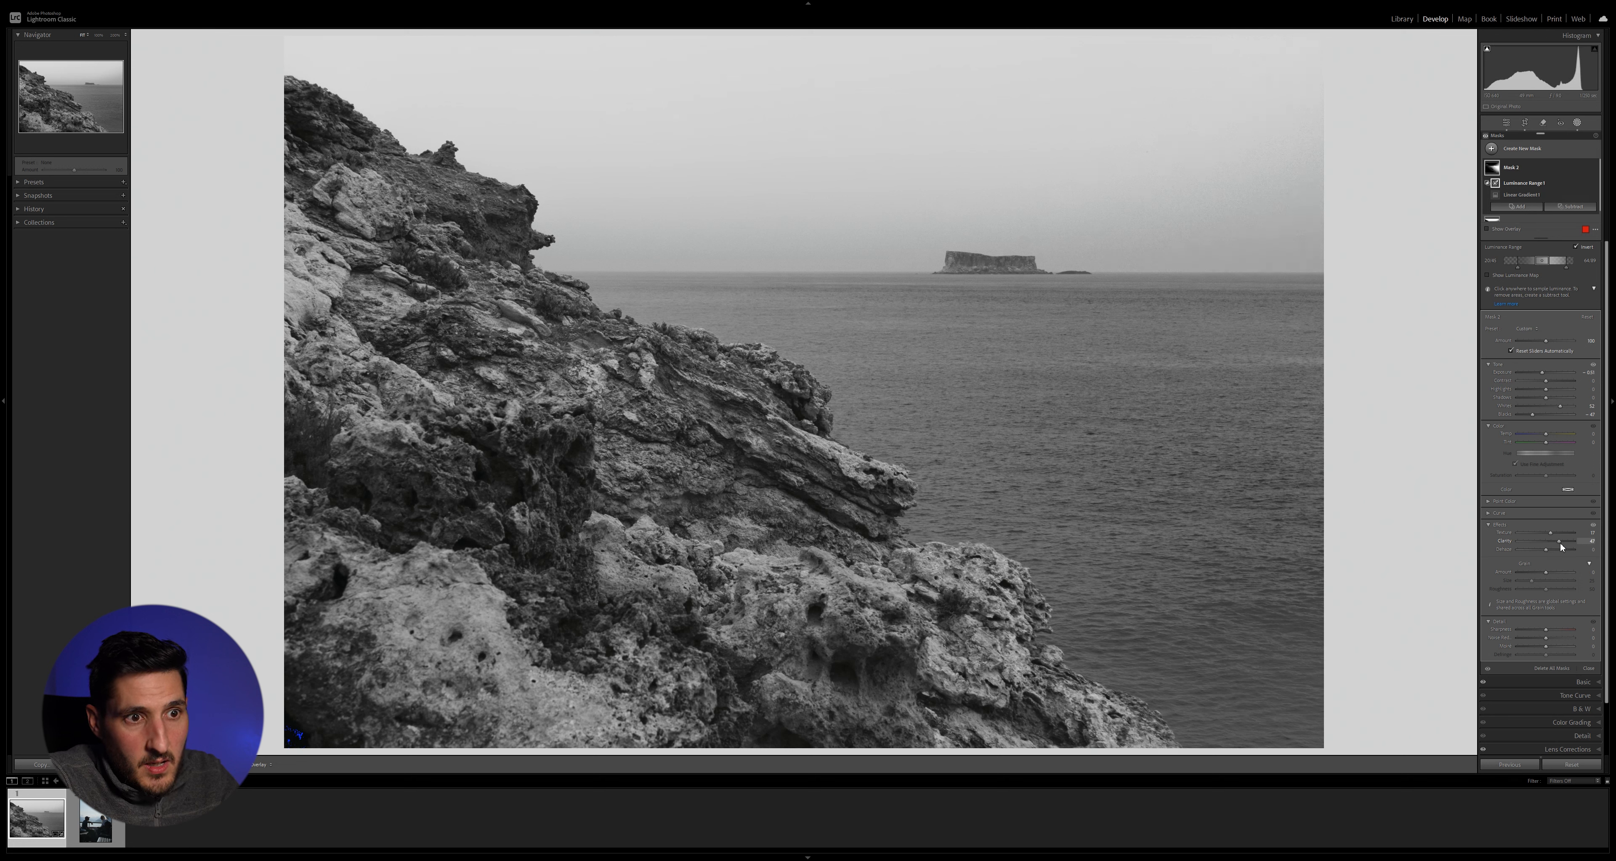
Lower the clarity within the sea mask to slightly below zero and finish editing the masks.
{"action": "left_click_drag", "start_coordinate": [1541, 543], "coordinate": [1539, 543]}
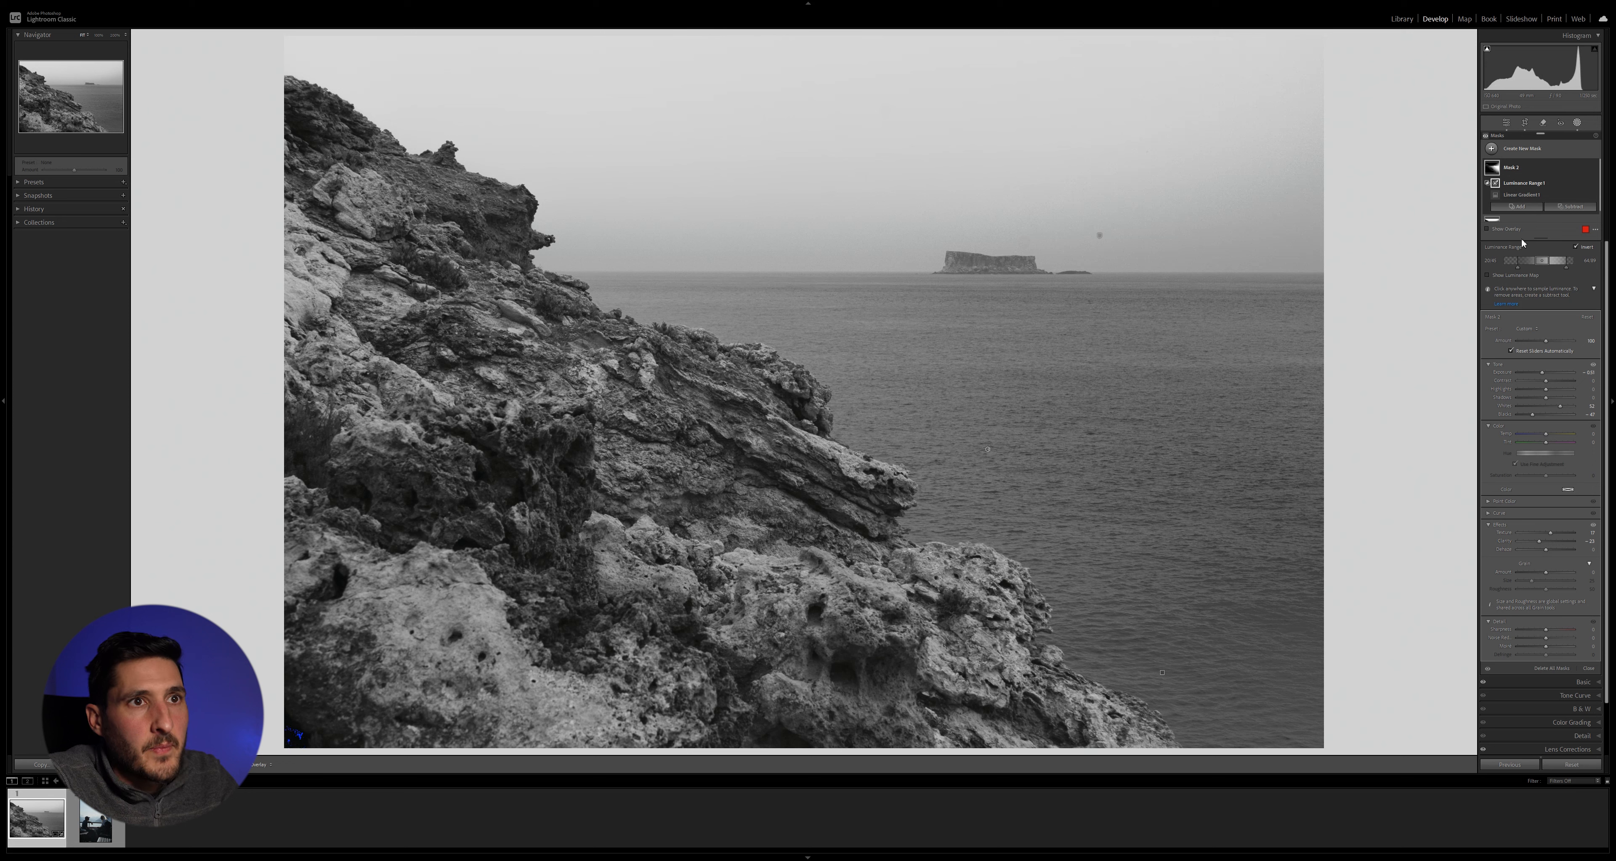
{"action": "left_click", "coordinate": [1577, 123]}
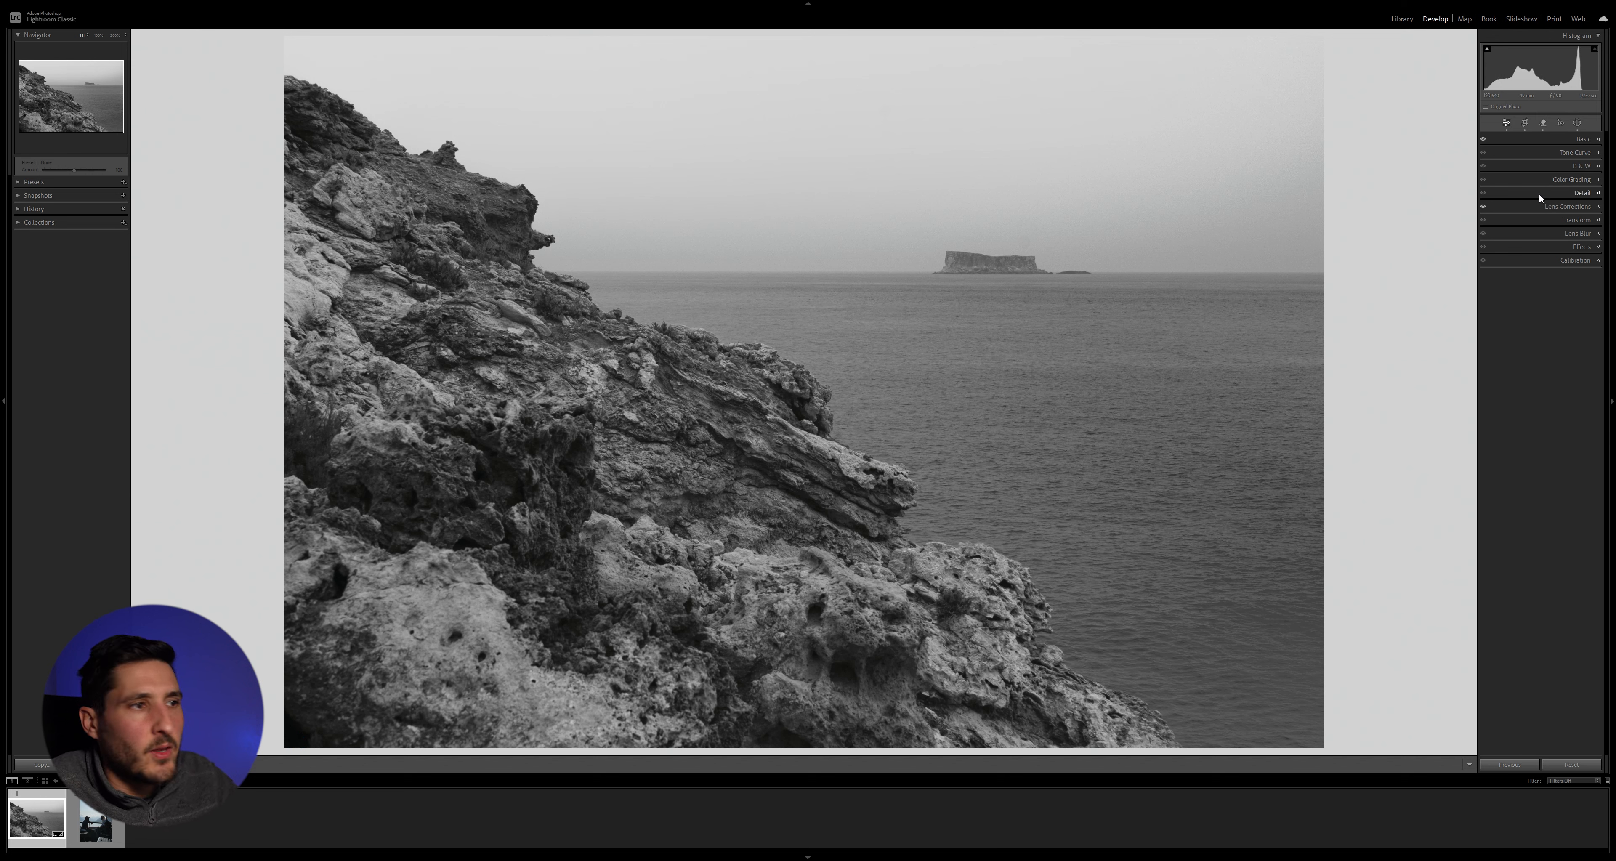
Switch to the photo of two men on a boat and enable chromatic aberration removal and lens profile corrections.
{"action": "left_click", "coordinate": [95, 822]}
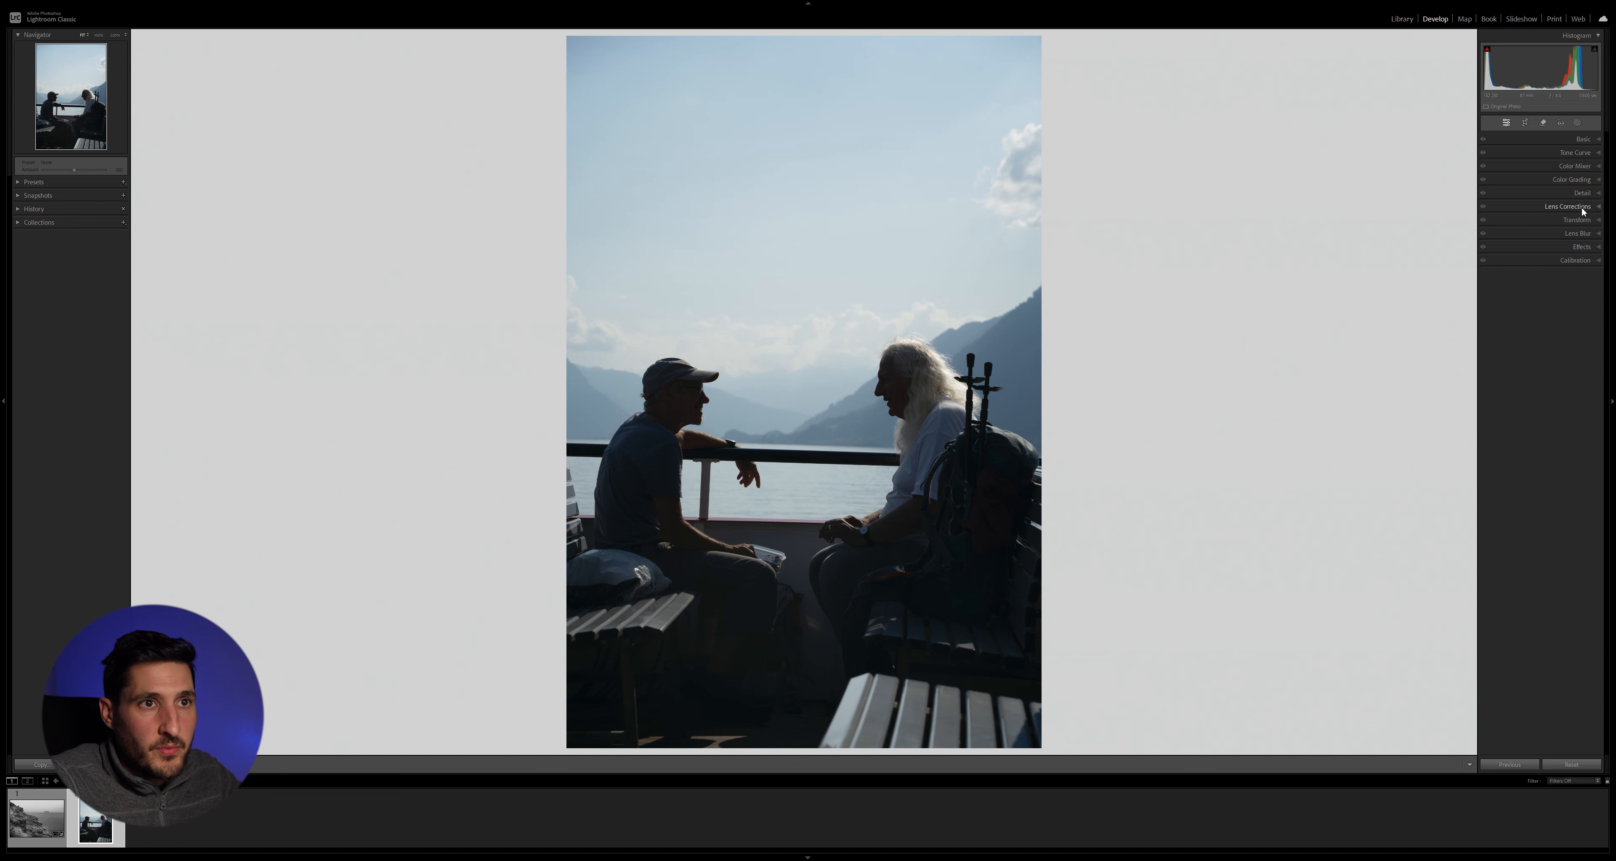
{"action": "left_click", "coordinate": [1565, 207]}
{"action": "left_click", "coordinate": [1497, 240]}
{"action": "left_click", "coordinate": [1528, 234]}
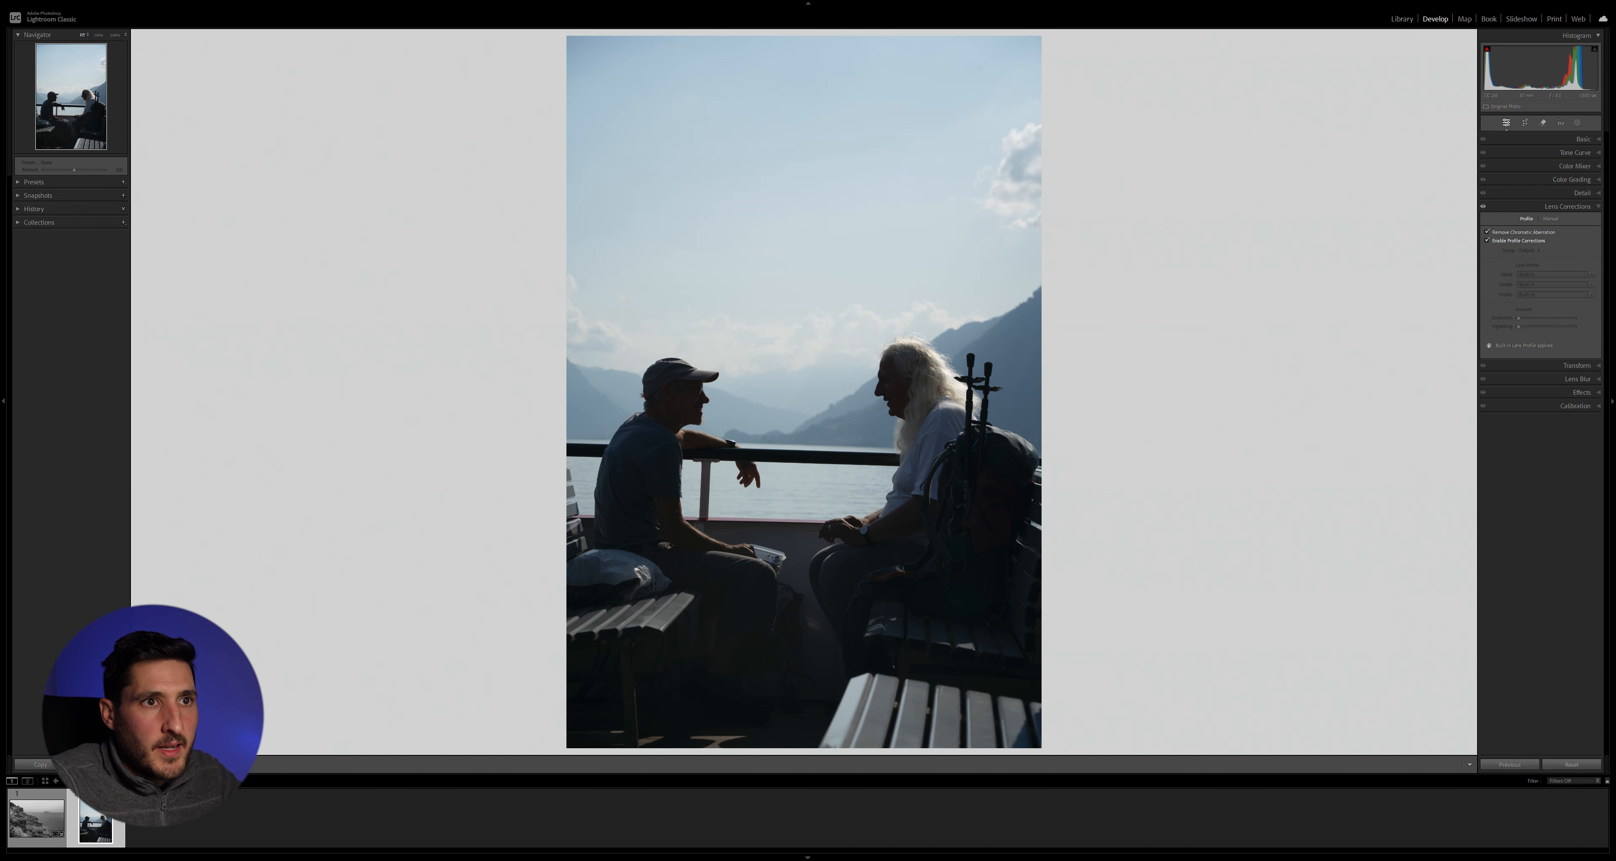
Apply the Tamron lens profile to the boat photo and reduce its distortion correction amount.
{"action": "left_click", "coordinate": [1545, 320]}
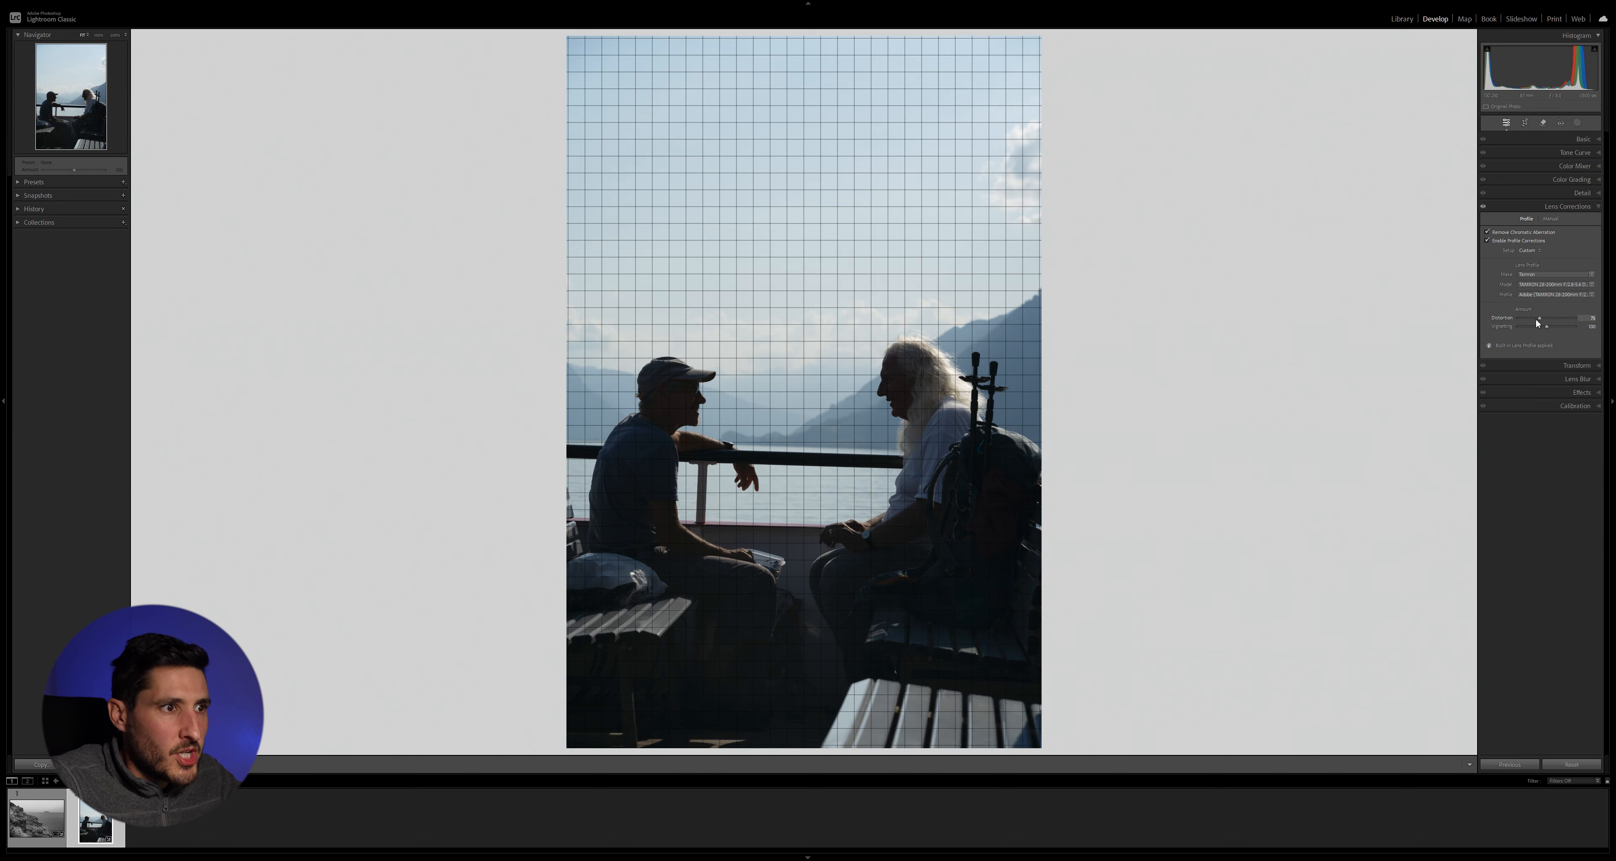
{"action": "left_click_drag", "start_coordinate": [1538, 323], "coordinate": [1536, 322]}
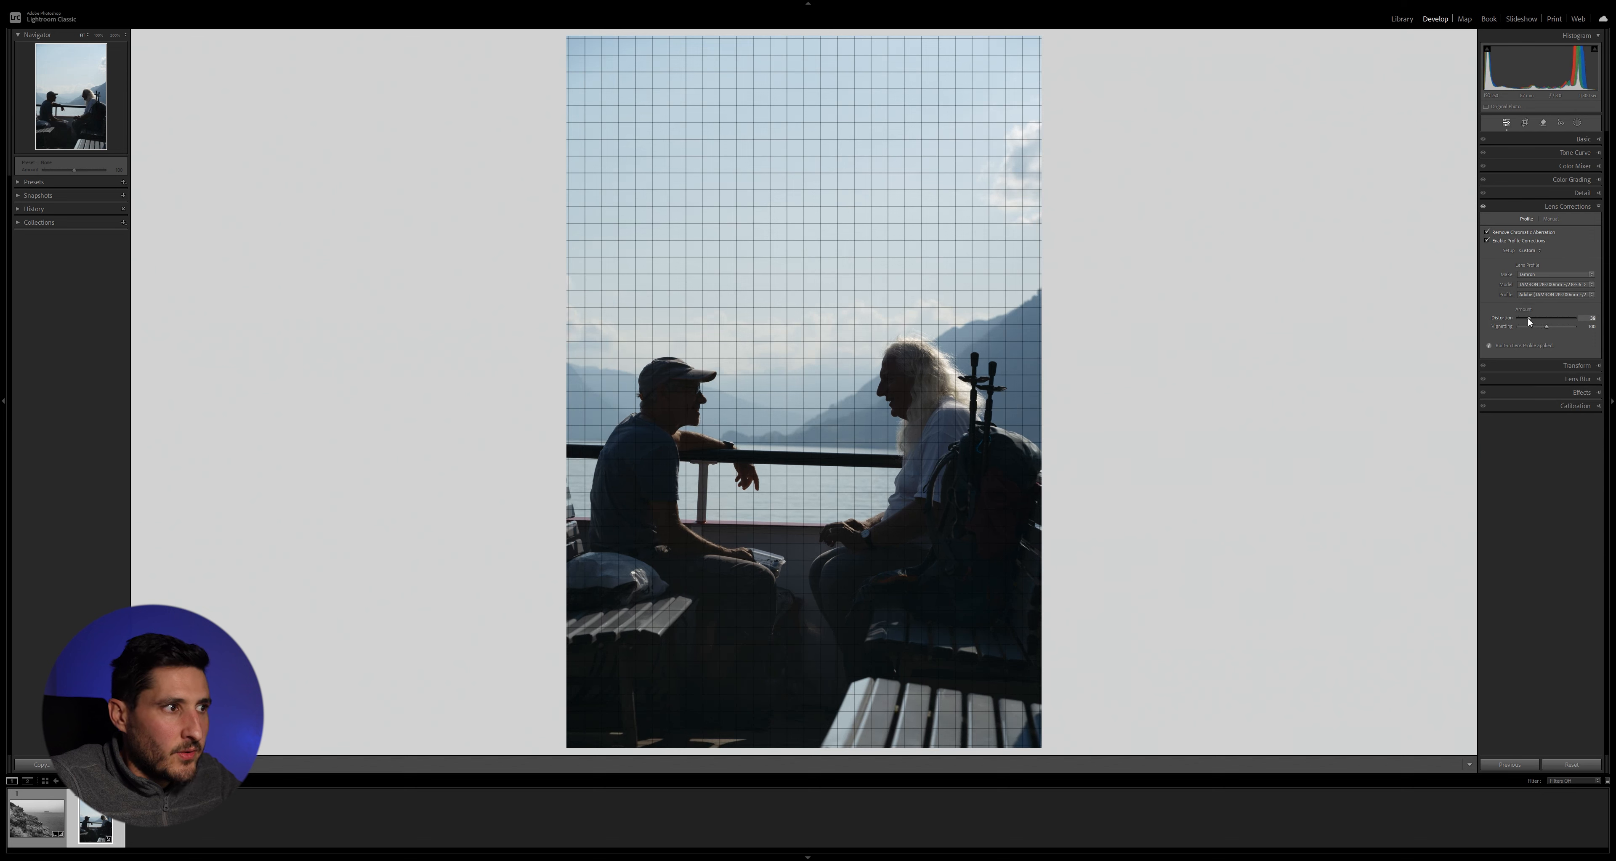
{"action": "left_click_drag", "start_coordinate": [1529, 322], "coordinate": [1529, 322]}
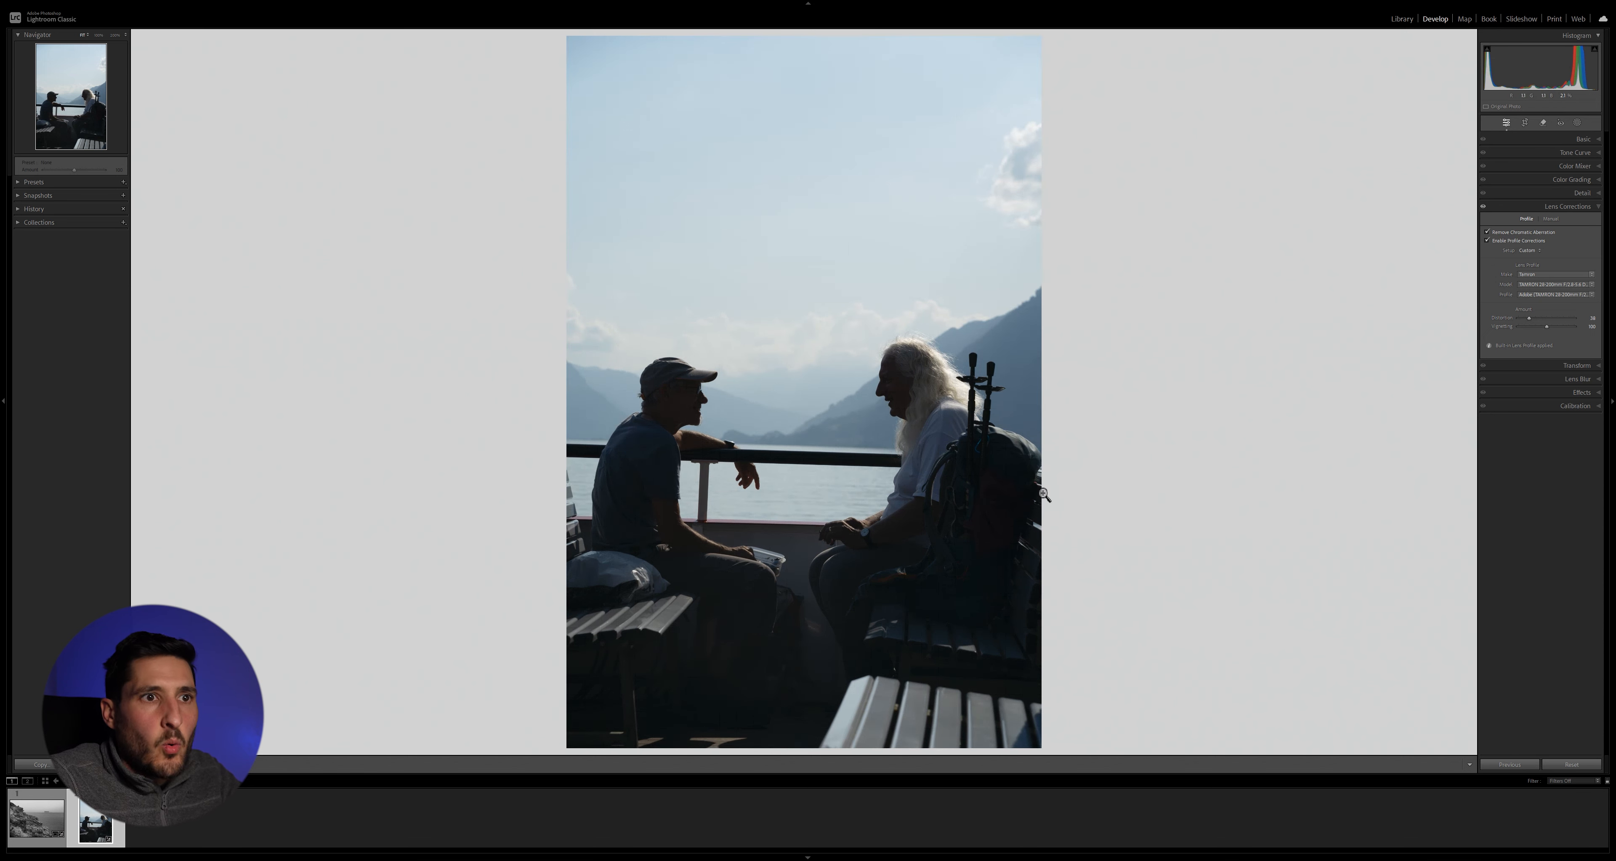
{"action": "left_click_drag", "start_coordinate": [1547, 327], "coordinate": [1550, 320]}
{"action": "left_click", "coordinate": [1594, 207]}
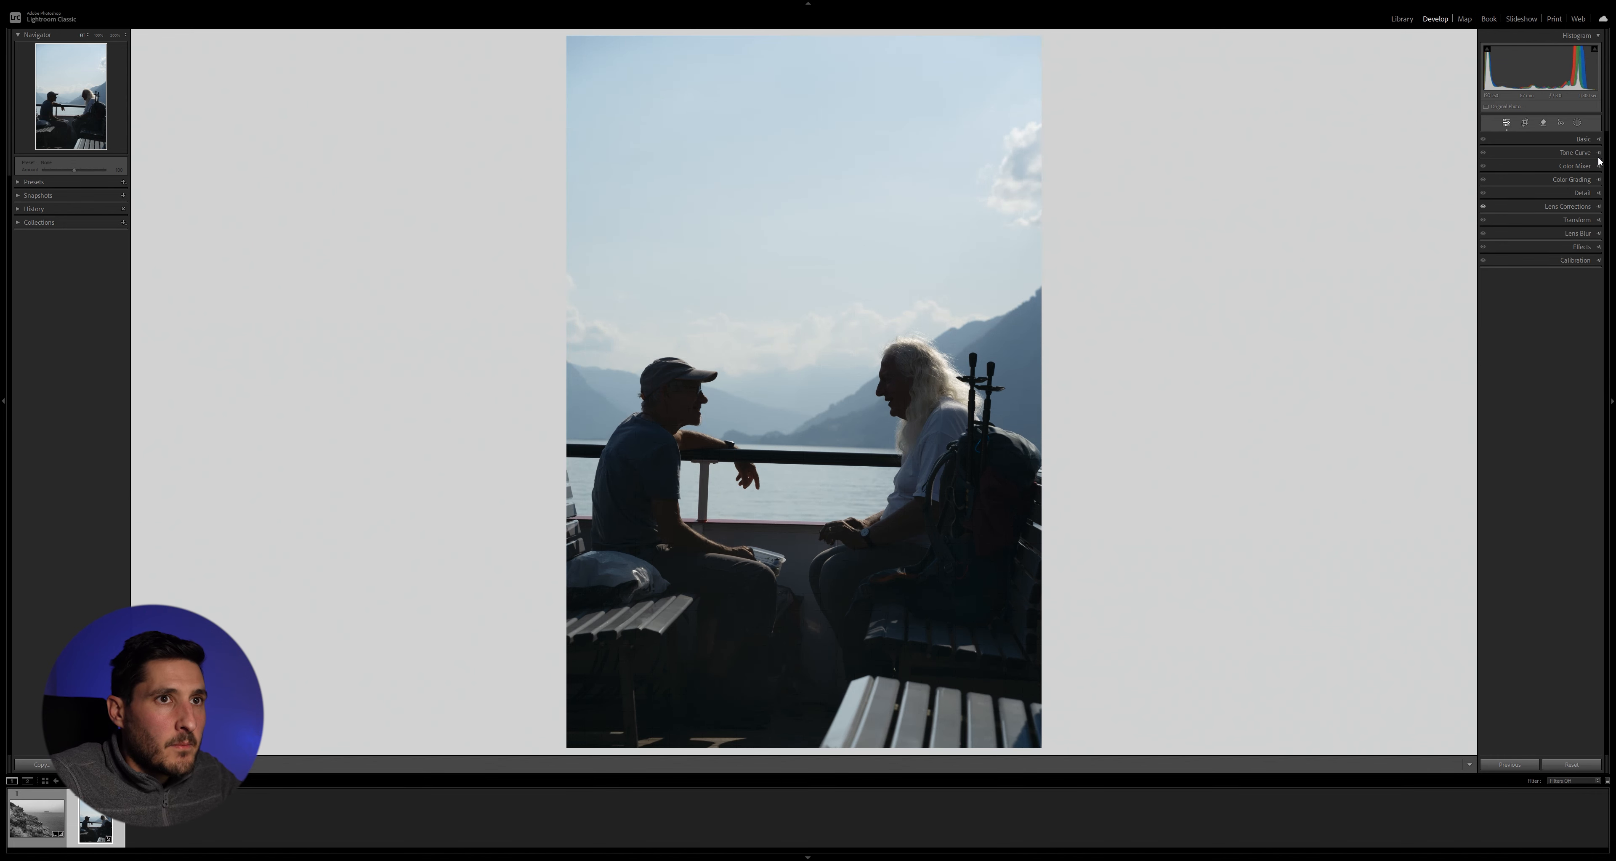
Straighten the boat photo by rotating the crop slightly counterclockwise until the railing is level.
{"action": "left_click", "coordinate": [1599, 139]}
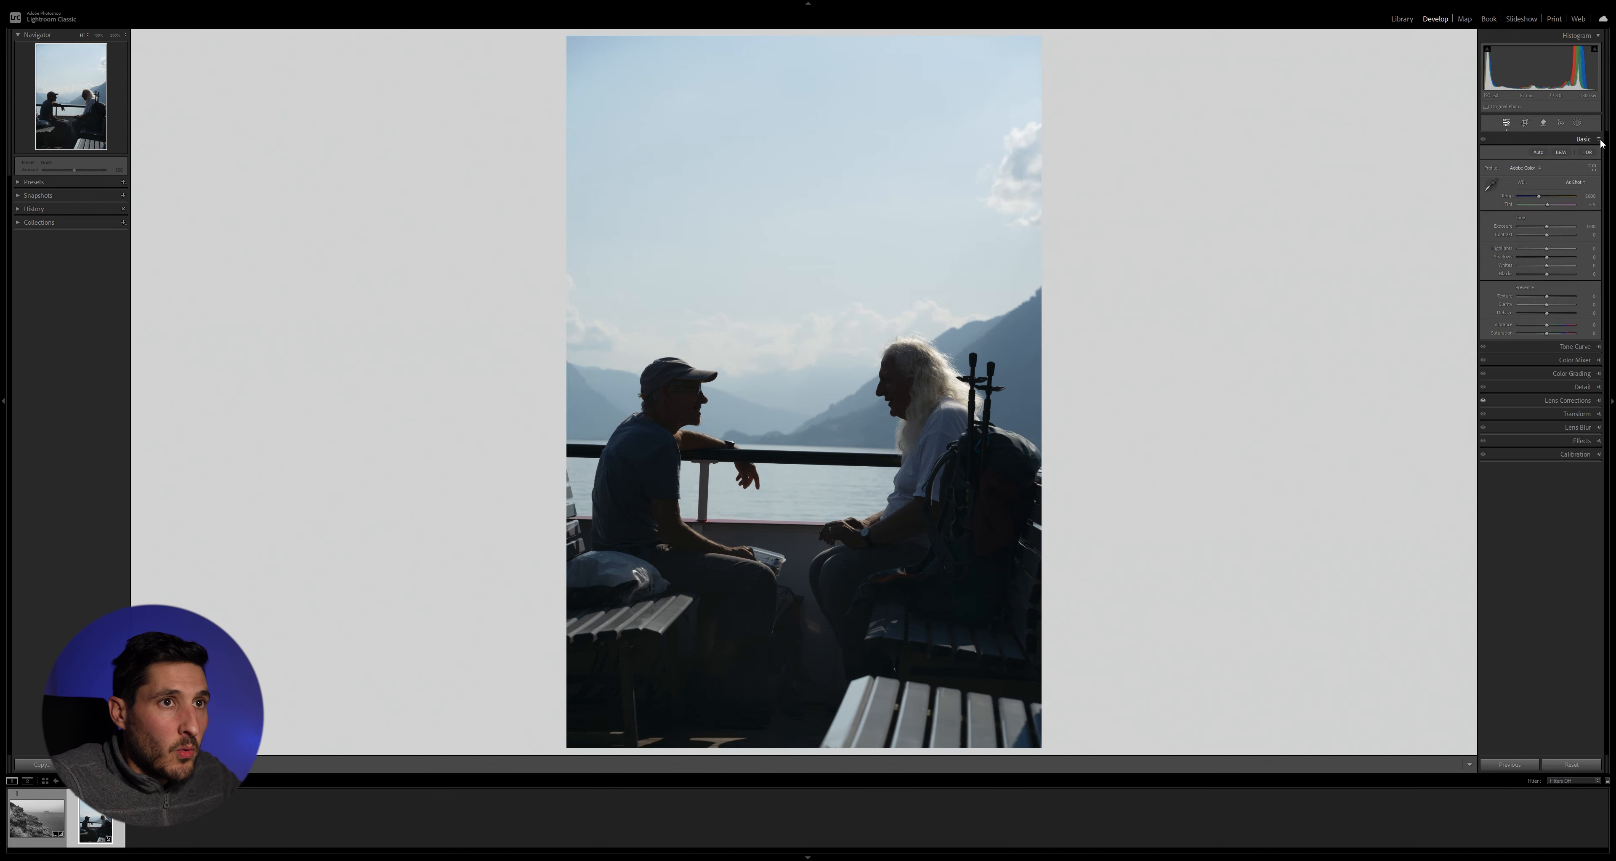
{"action": "left_click", "coordinate": [1525, 123]}
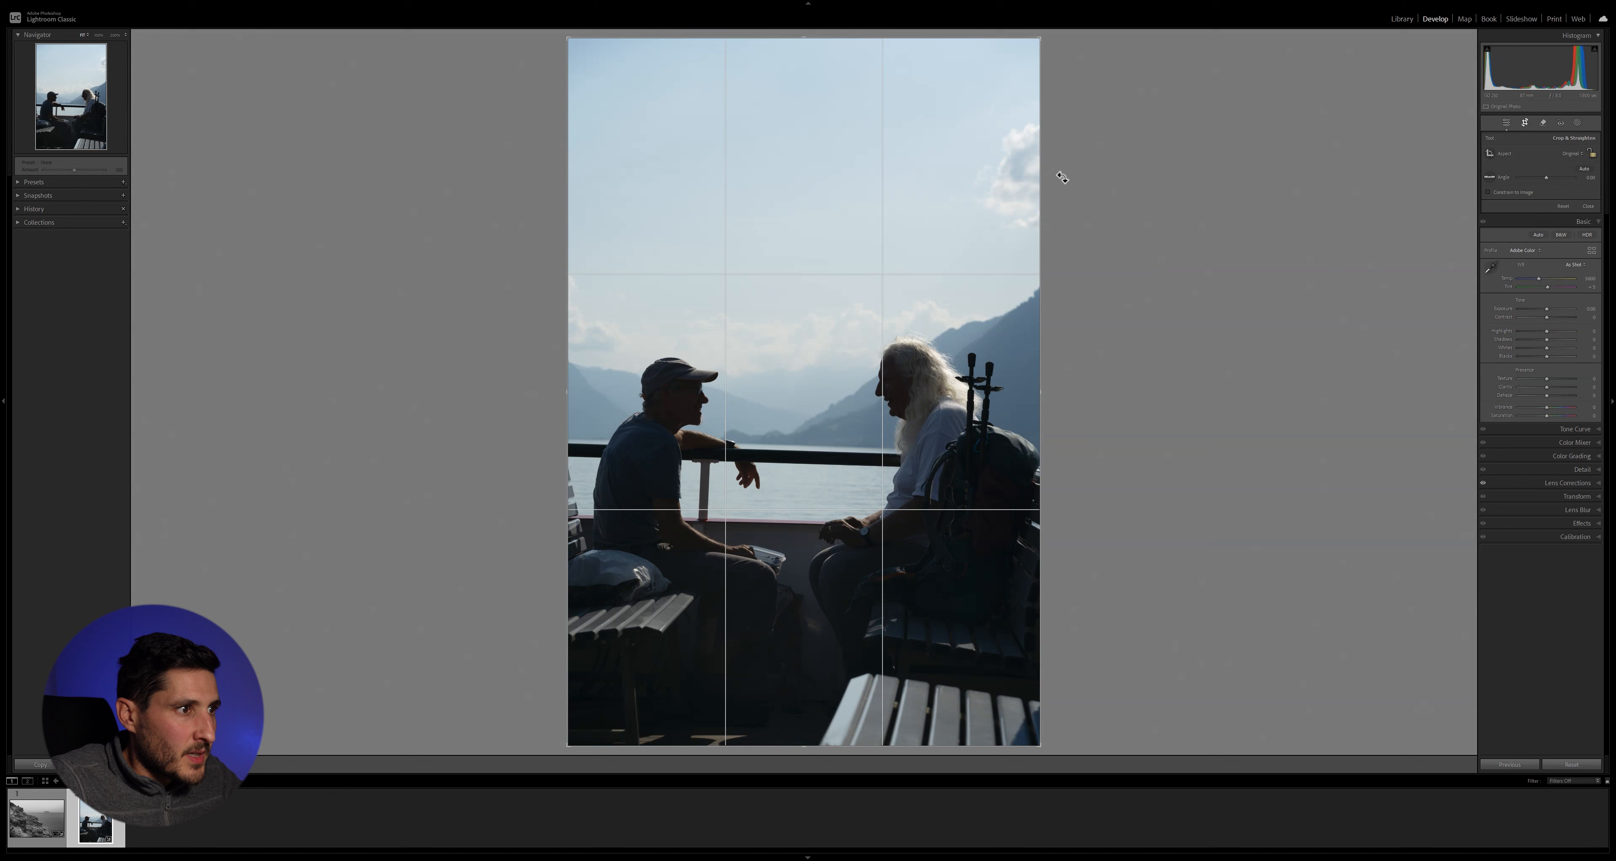
{"action": "left_click_drag", "start_coordinate": [1061, 177], "coordinate": [1057, 151]}
{"action": "key", "text": "Return"}
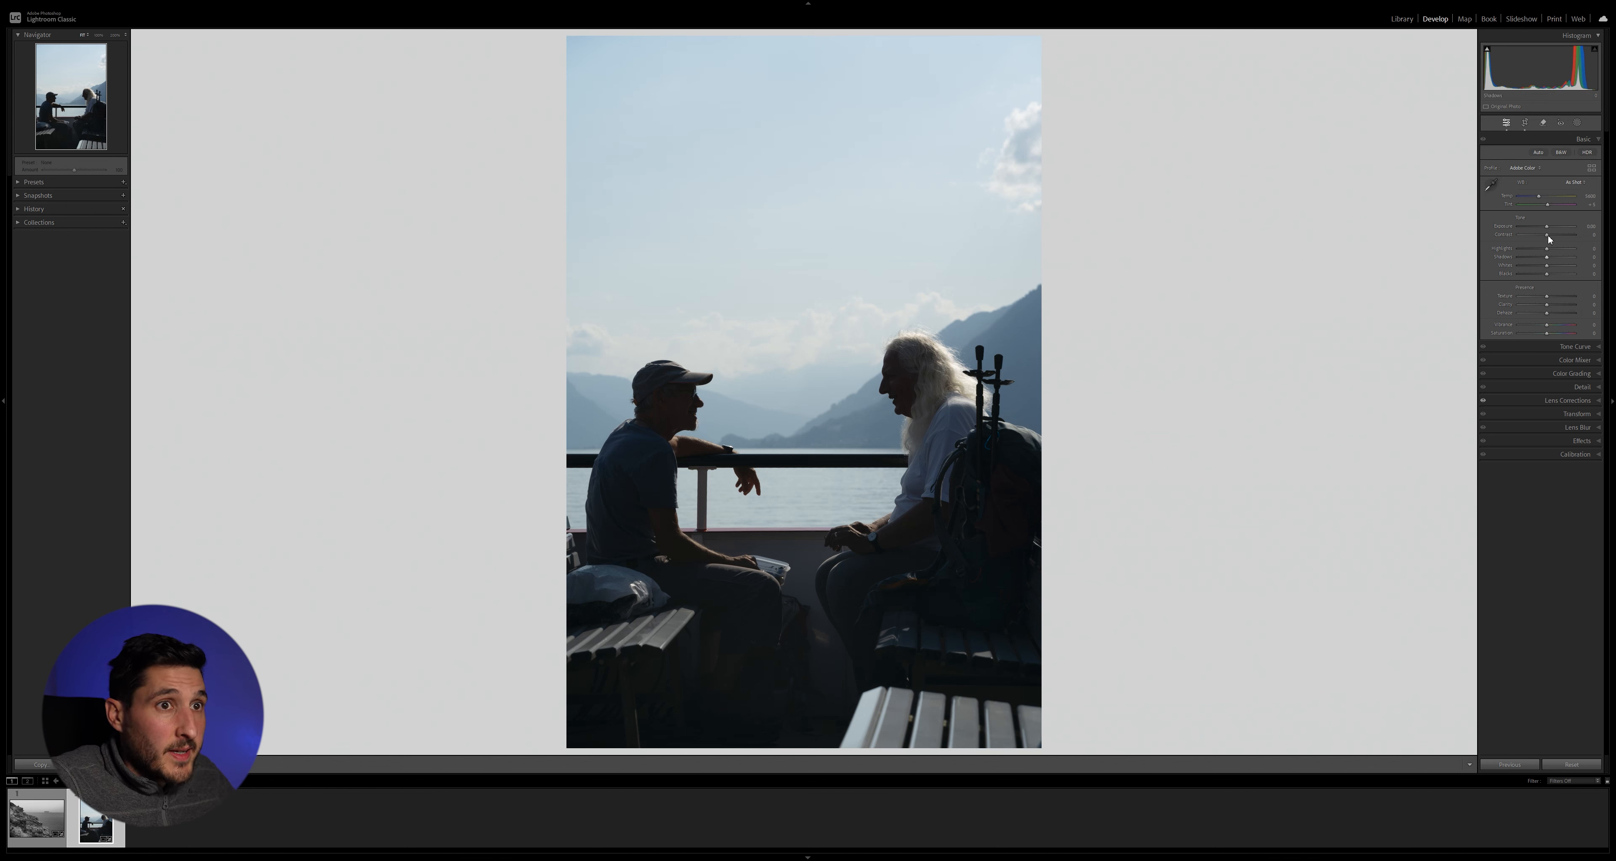
Lower the exposure slightly and reduce the shadows and blacks to turn the two men into silhouettes.
{"action": "left_click_drag", "start_coordinate": [1547, 227], "coordinate": [1544, 227]}
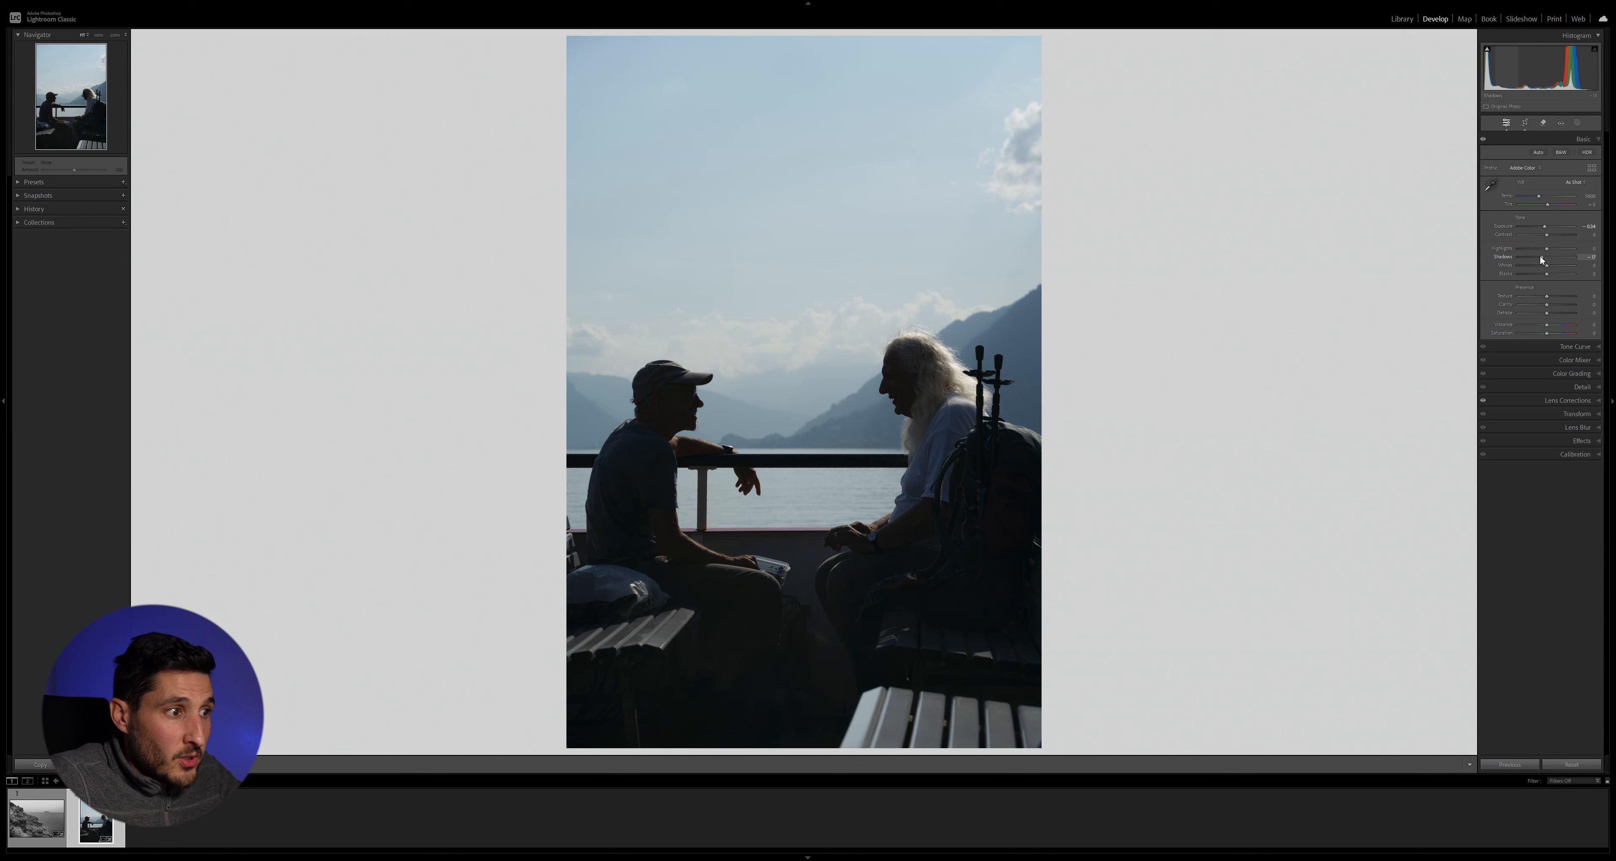
{"action": "left_click_drag", "start_coordinate": [1540, 257], "coordinate": [1543, 276]}
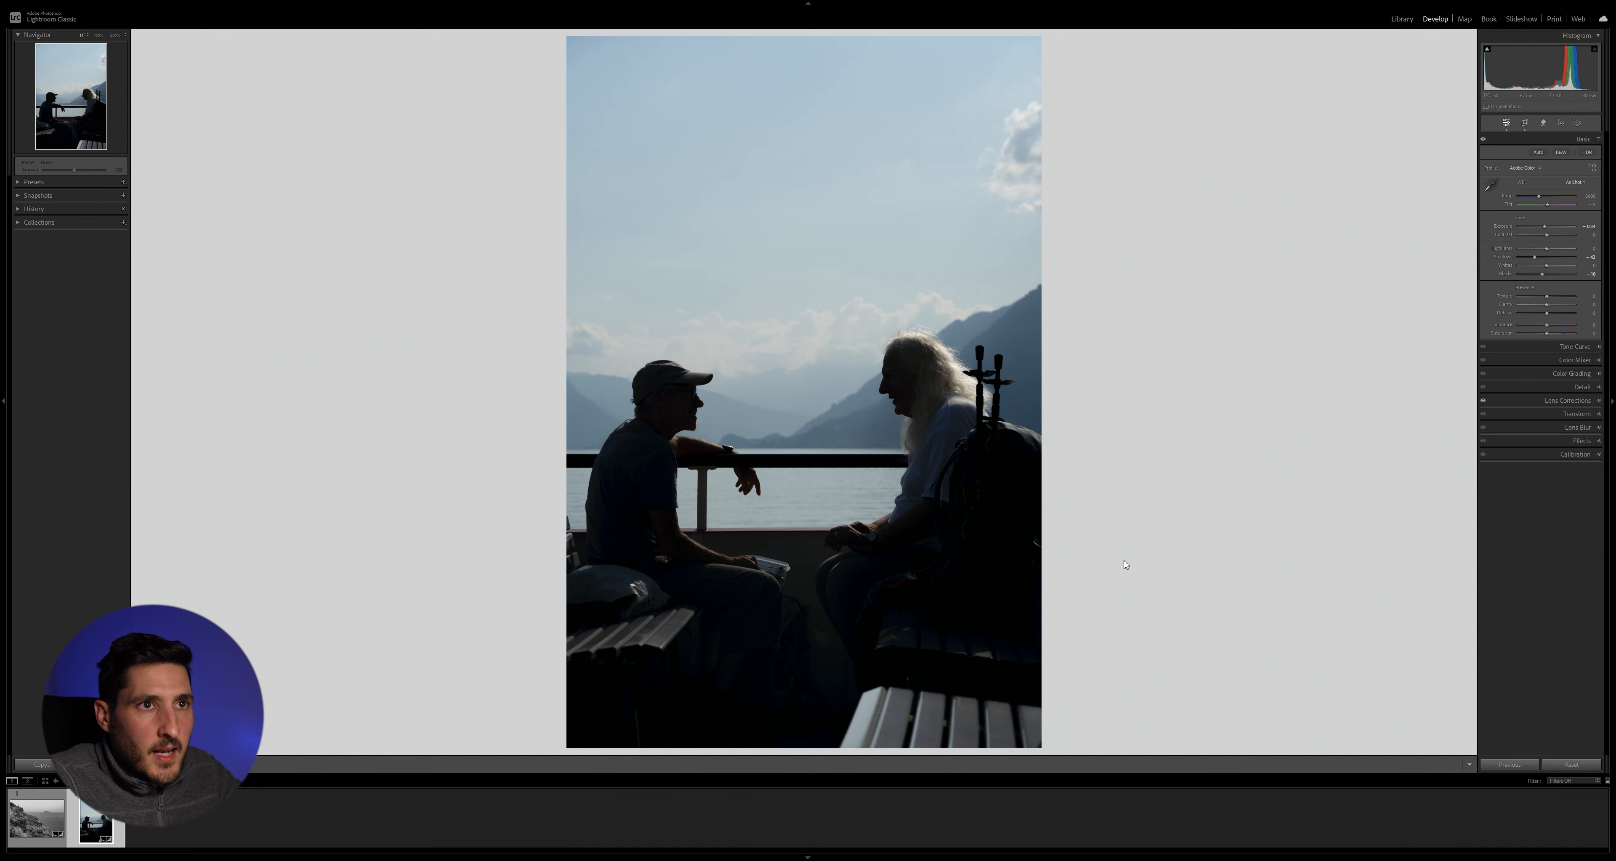
Reposition the photo within the crop frame and tighten the crop to cut away part of the foreground bench.
{"action": "left_click", "coordinate": [1525, 123]}
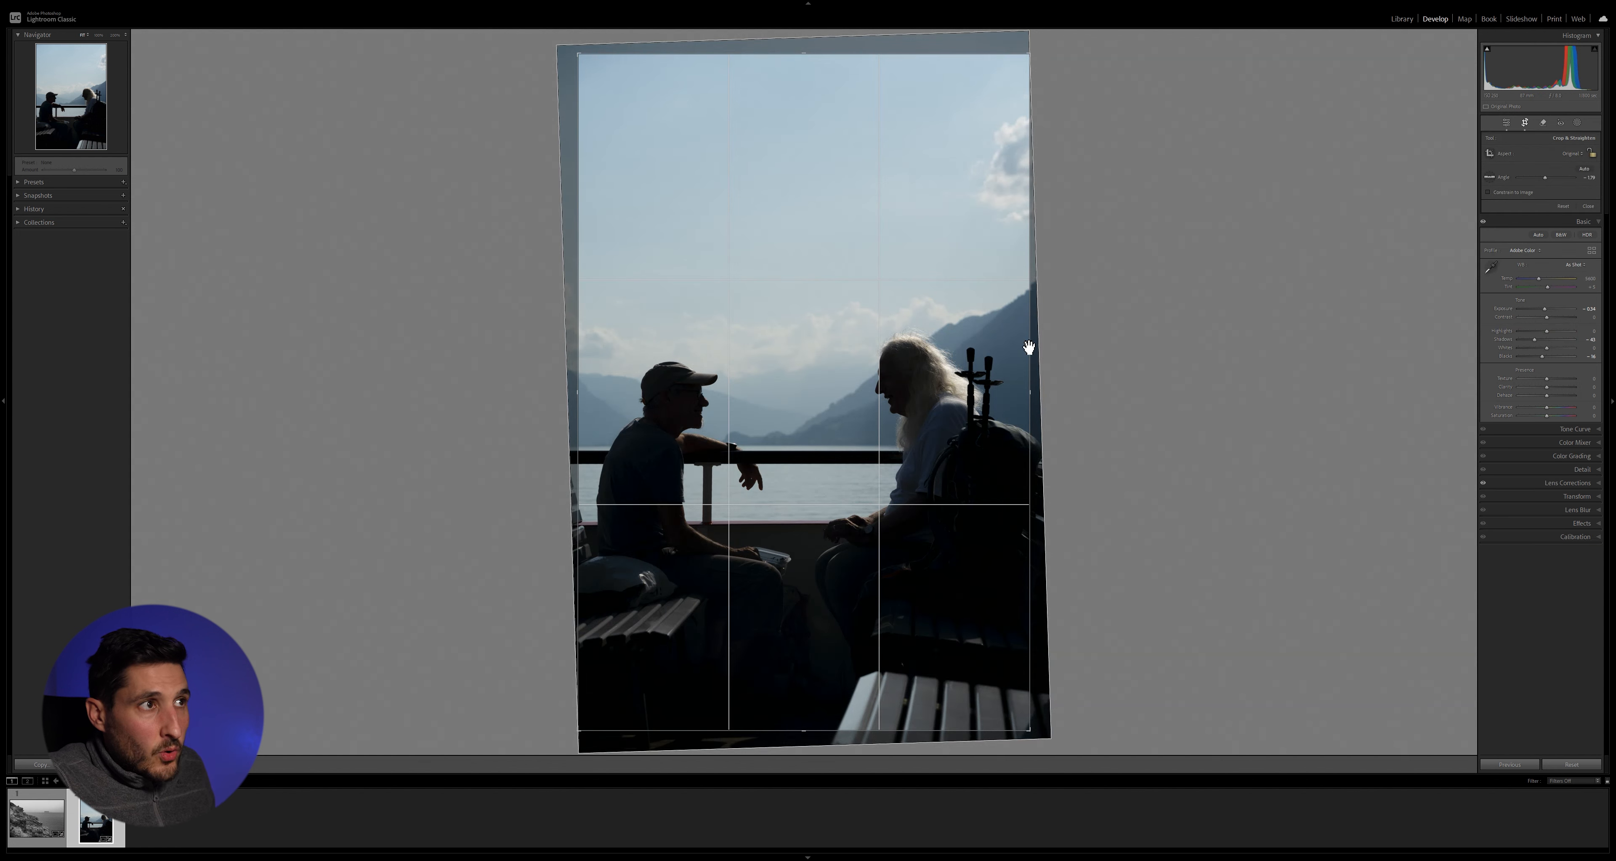
{"action": "left_click_drag", "start_coordinate": [913, 207], "coordinate": [916, 225]}
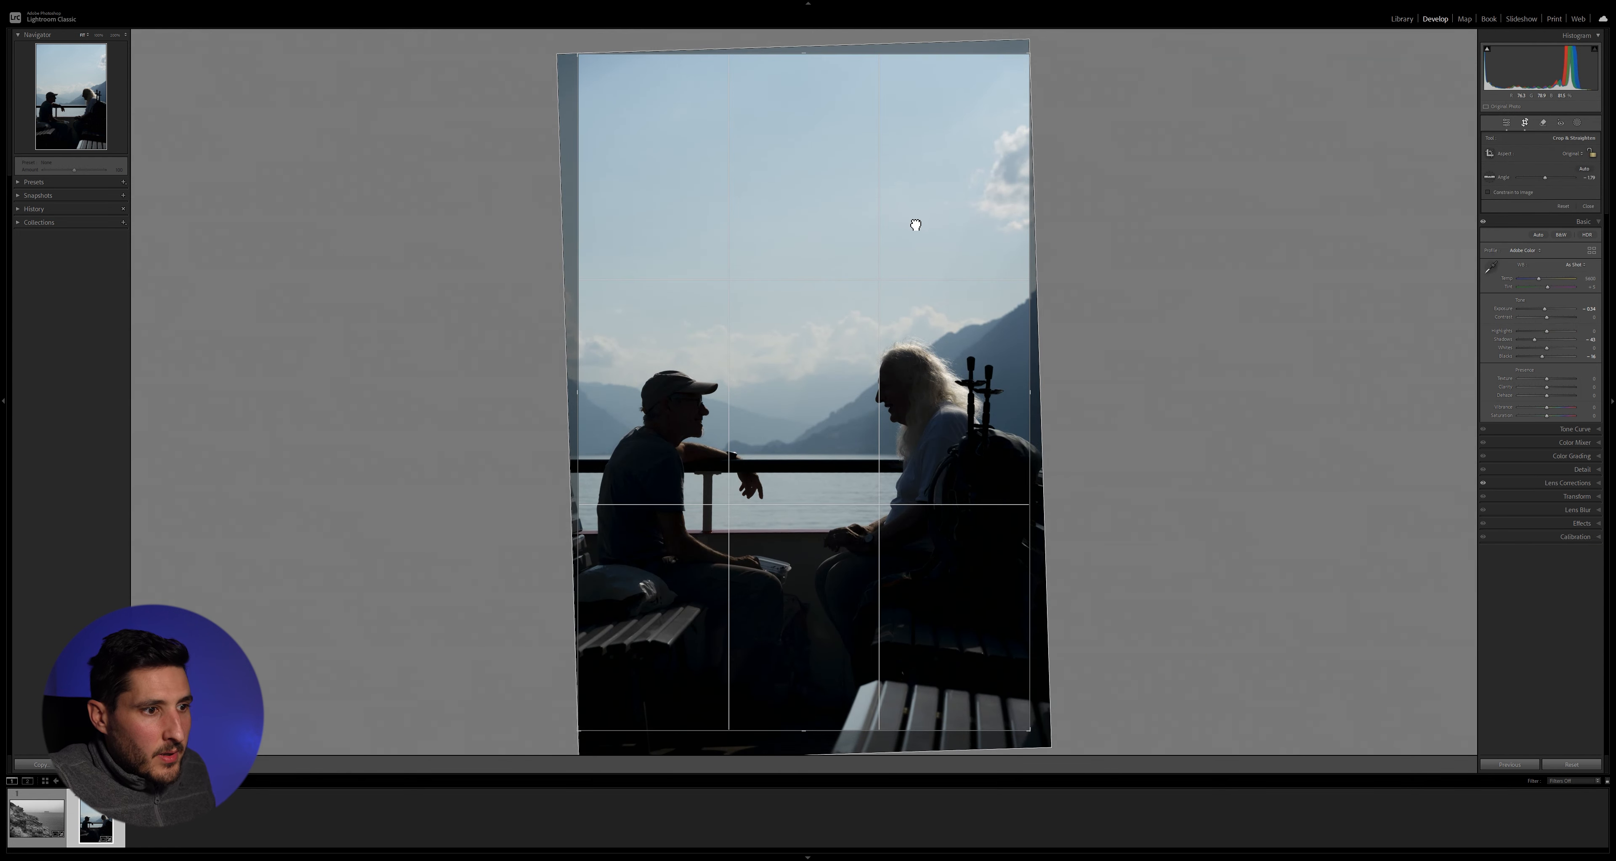
{"action": "left_click_drag", "start_coordinate": [1039, 730], "coordinate": [1025, 708]}
{"action": "key", "text": "Return"}
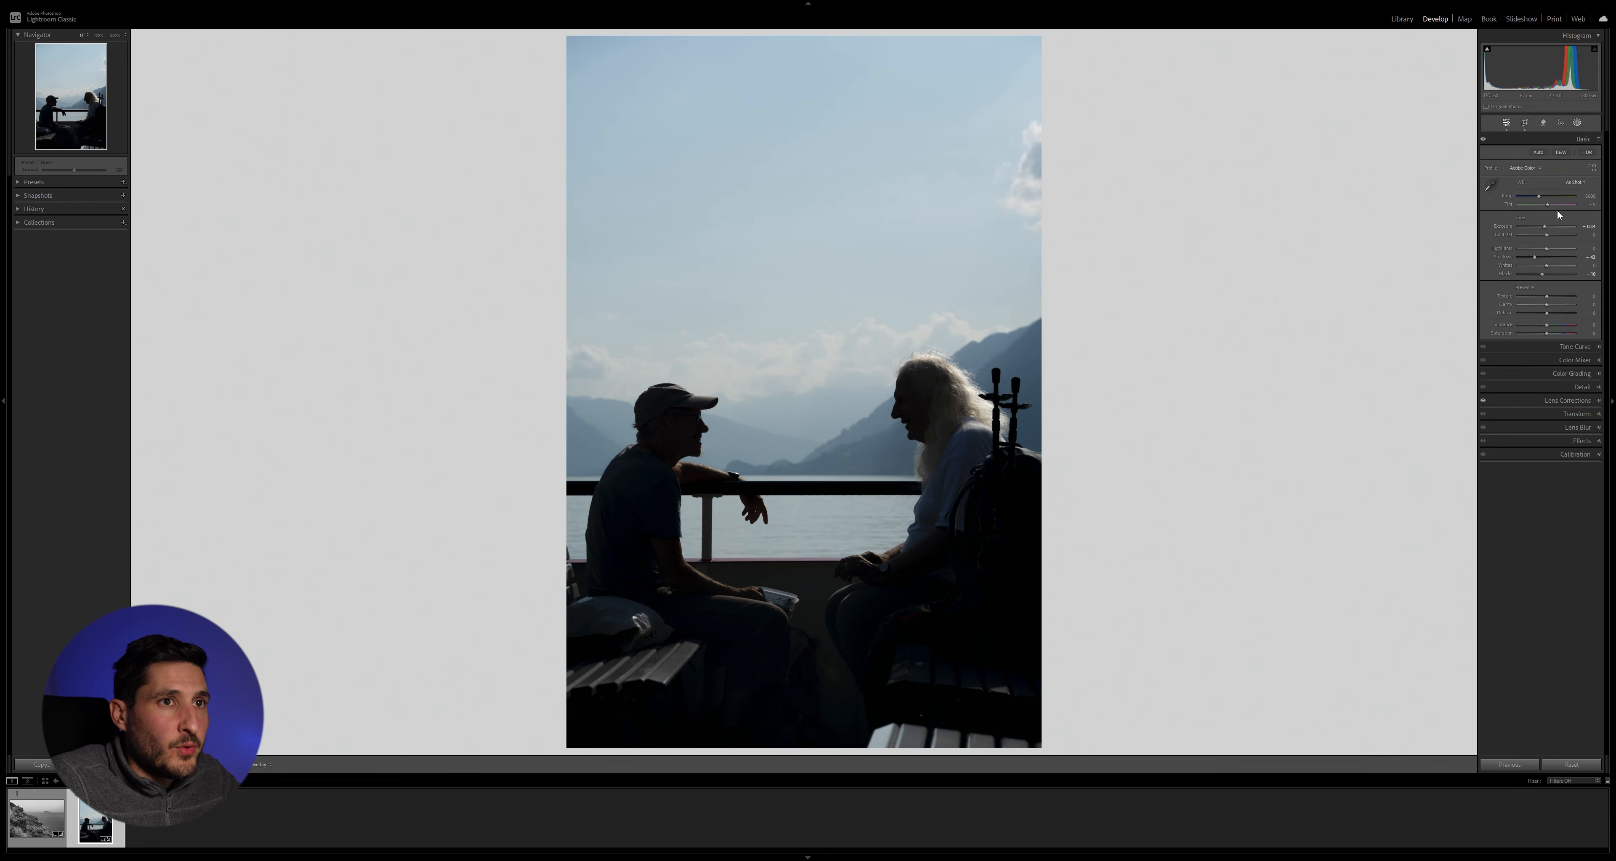
Remove the remaining bright bench slats in the photo's lower-right corner by painting over them with the Remove tool.
{"action": "left_click", "coordinate": [1543, 123]}
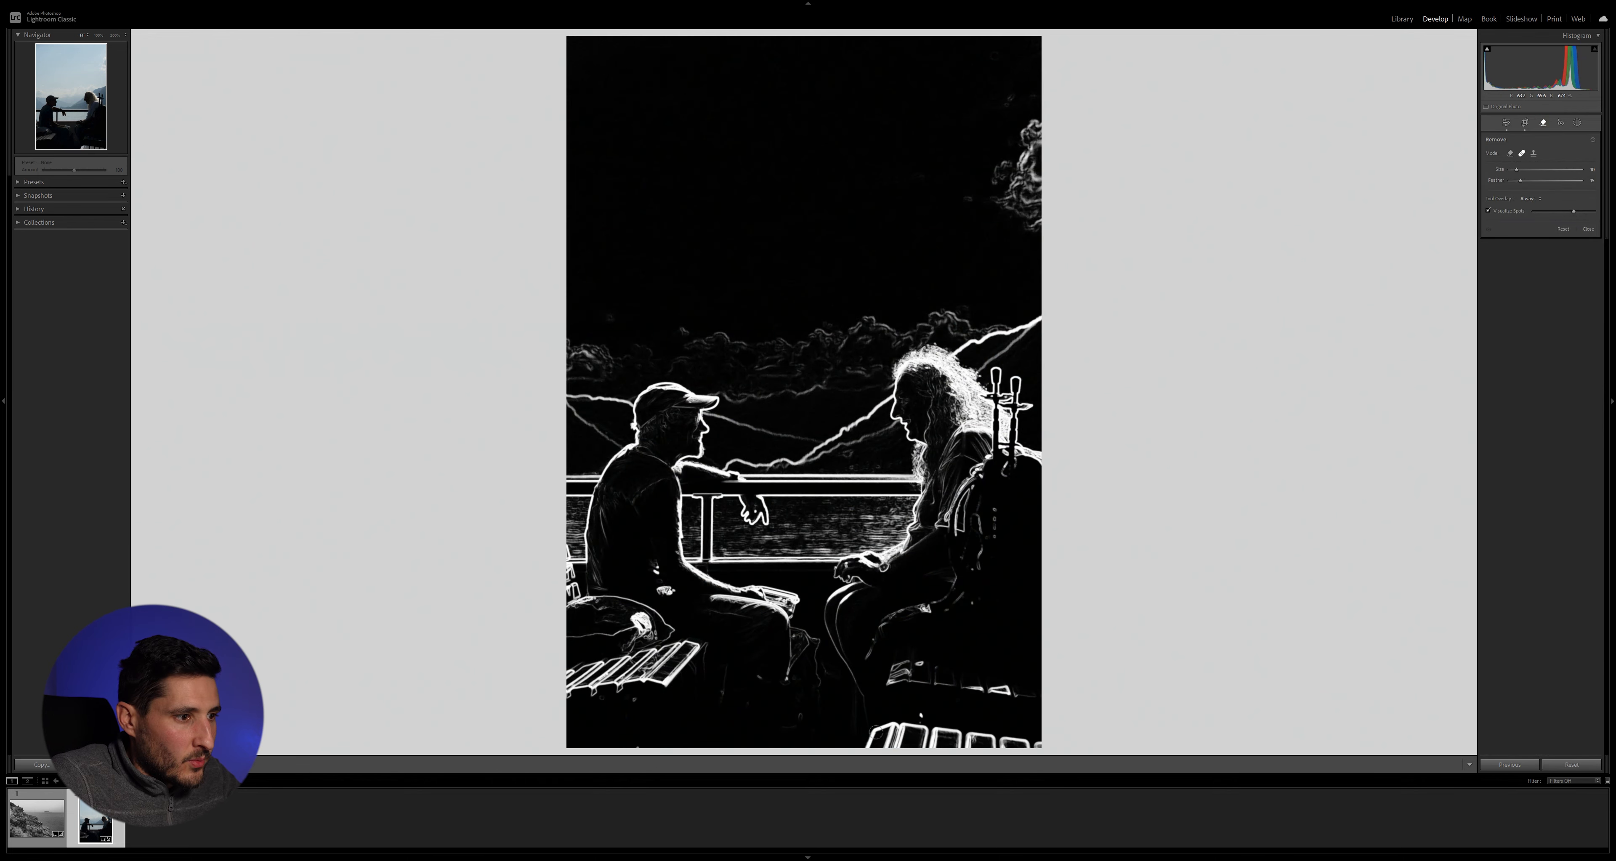
{"action": "scroll", "coordinate": [874, 738], "scroll_direction": "up", "scroll_amount": 1}
{"action": "mouse_move", "coordinate": [873, 746]}
{"action": "left_mouse_down"}
{"action": "mouse_move", "coordinate": [916, 730]}
{"action": "mouse_move", "coordinate": [1062, 754]}
{"action": "mouse_move", "coordinate": [895, 752]}
{"action": "mouse_move", "coordinate": [915, 738]}
{"action": "left_mouse_up"}
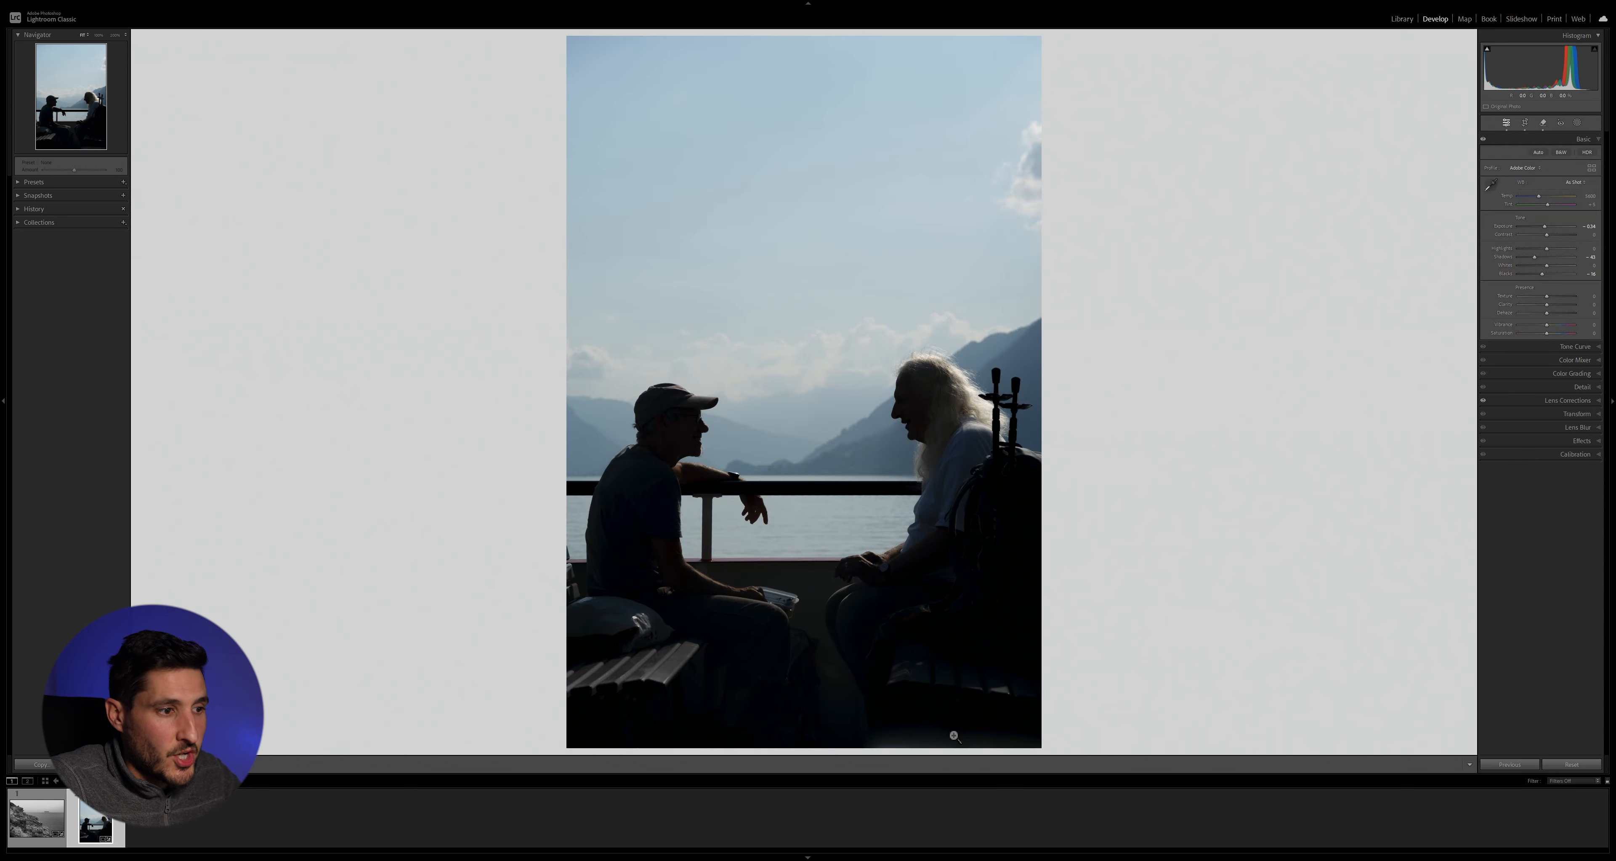
Add a linear gradient mask rising from the photo's bottom edge and lower its exposure to darken the foreground.
{"action": "left_click", "coordinate": [1578, 125]}
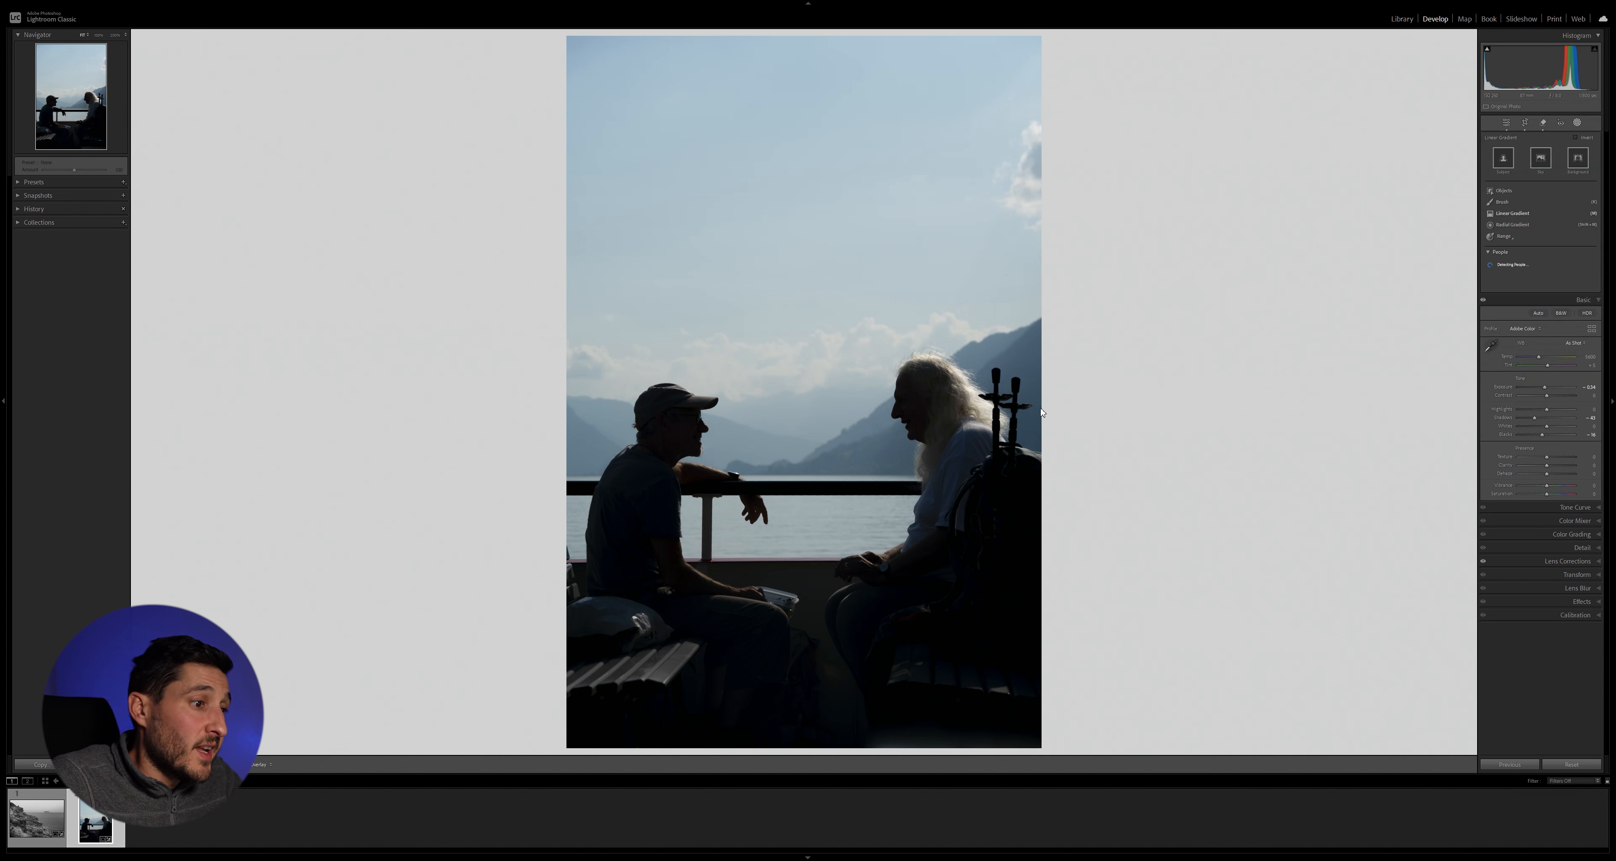
{"action": "left_click_drag", "start_coordinate": [818, 743], "coordinate": [815, 697]}
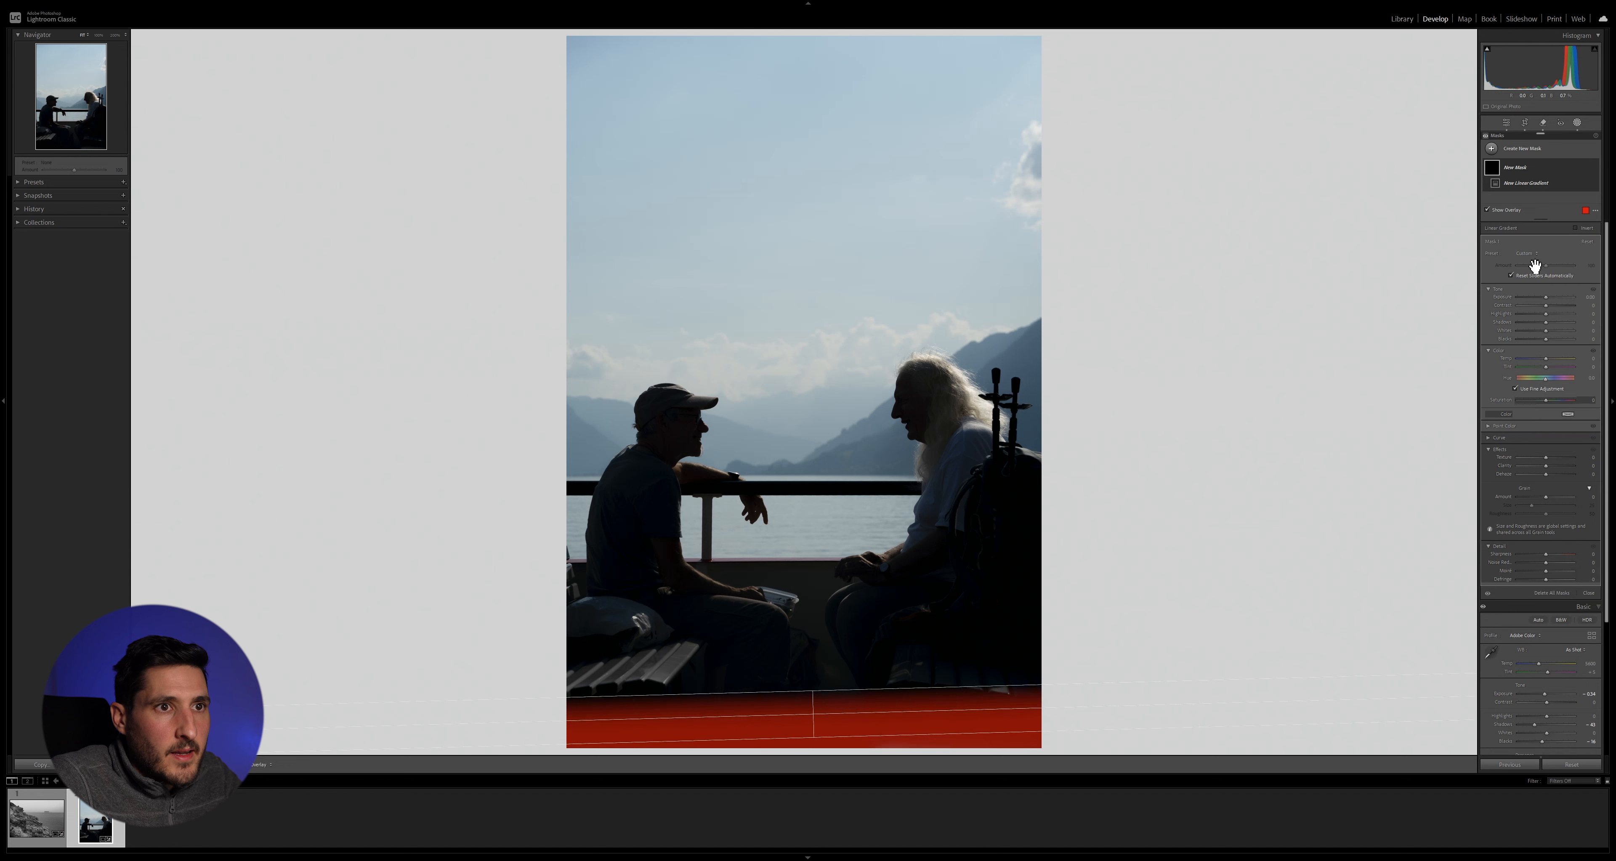
{"action": "left_click_drag", "start_coordinate": [1547, 300], "coordinate": [1530, 297]}
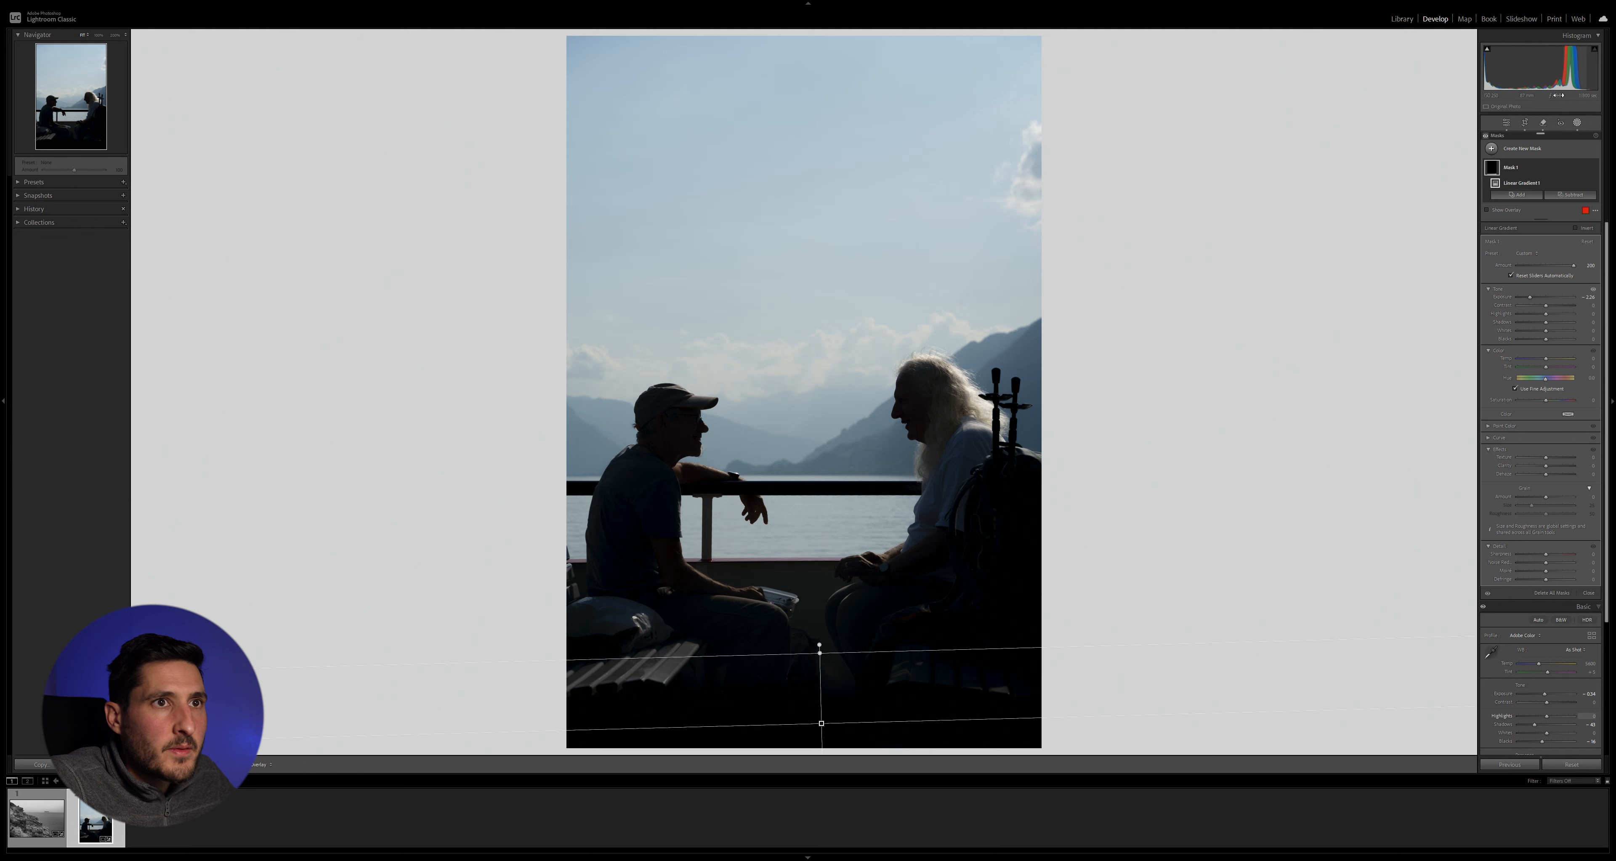
{"action": "left_click", "coordinate": [1577, 123]}
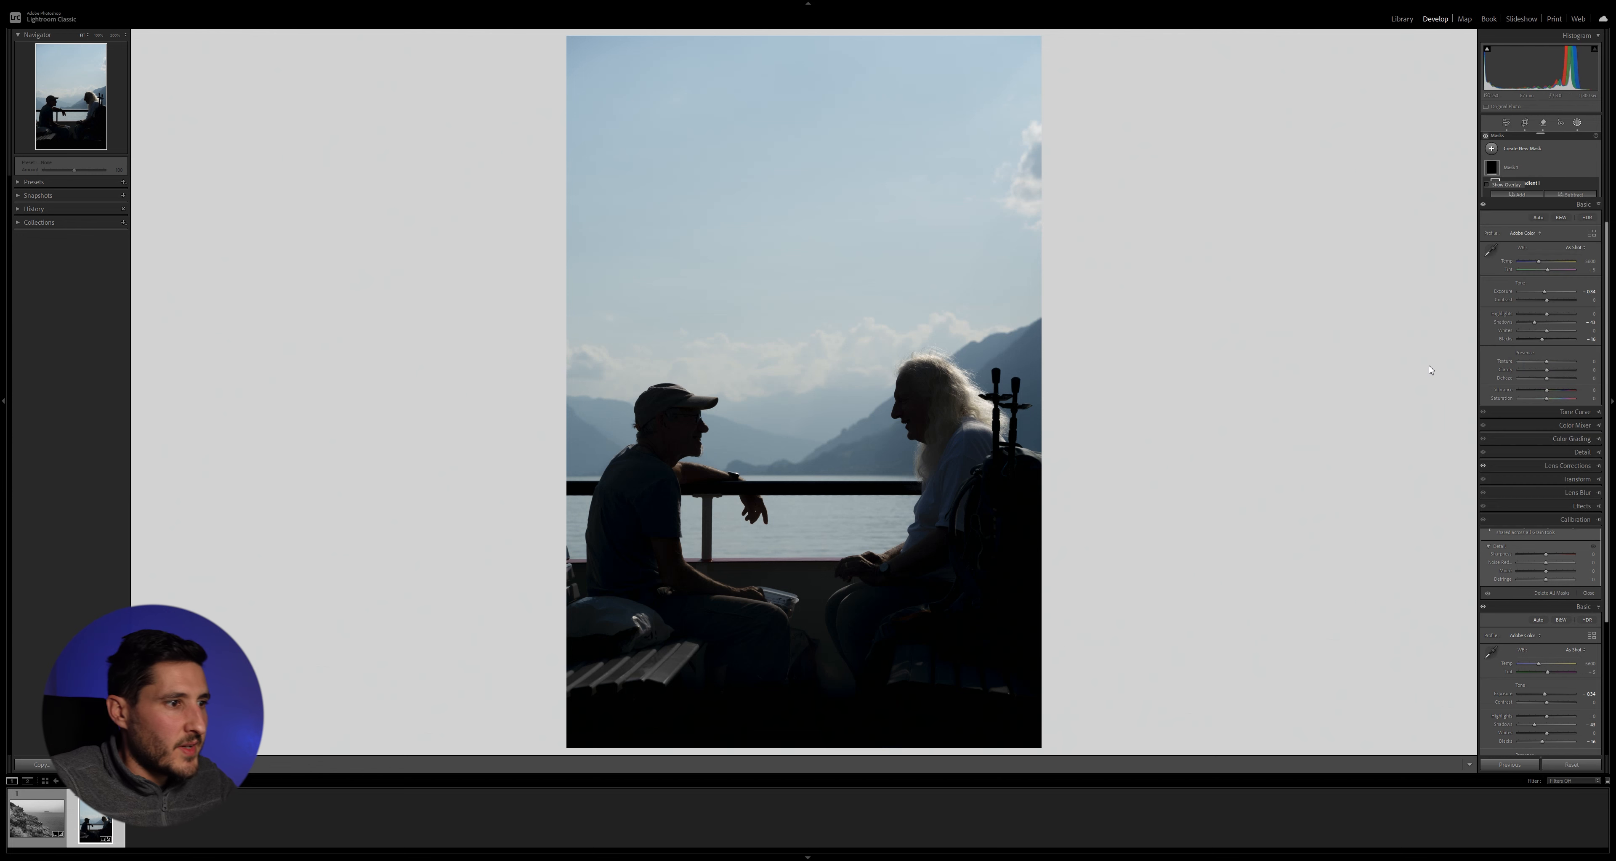